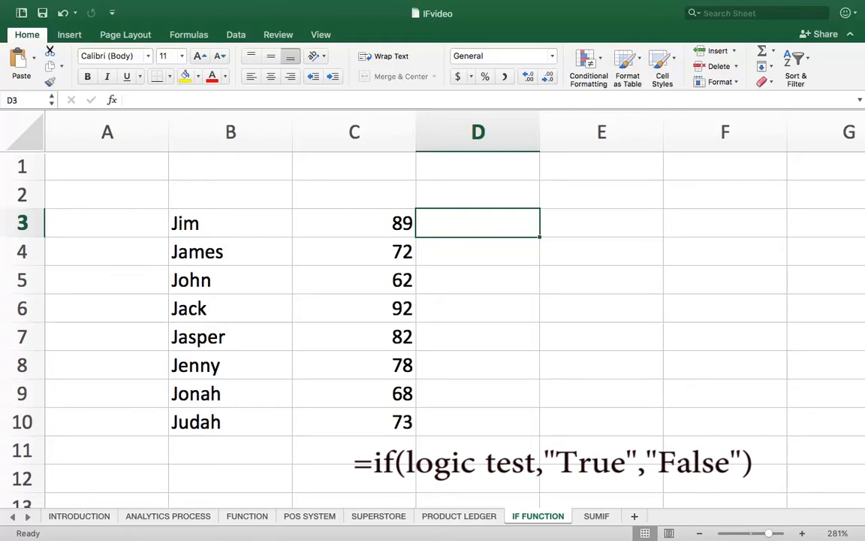
Enter an IF formula in D3 that returns "Fail" when C3<70 and "Pass" otherwise
{"action": "type", "text": "=IF"}
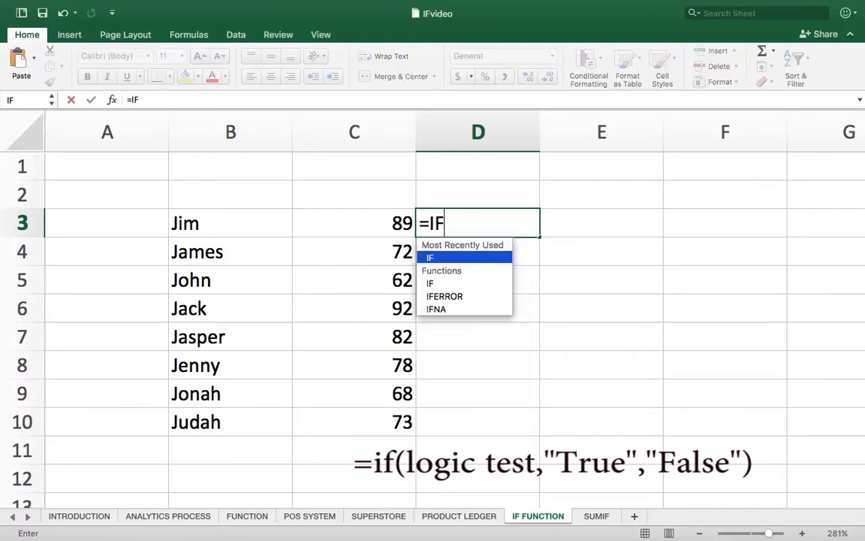
{"action": "type", "text": "("}
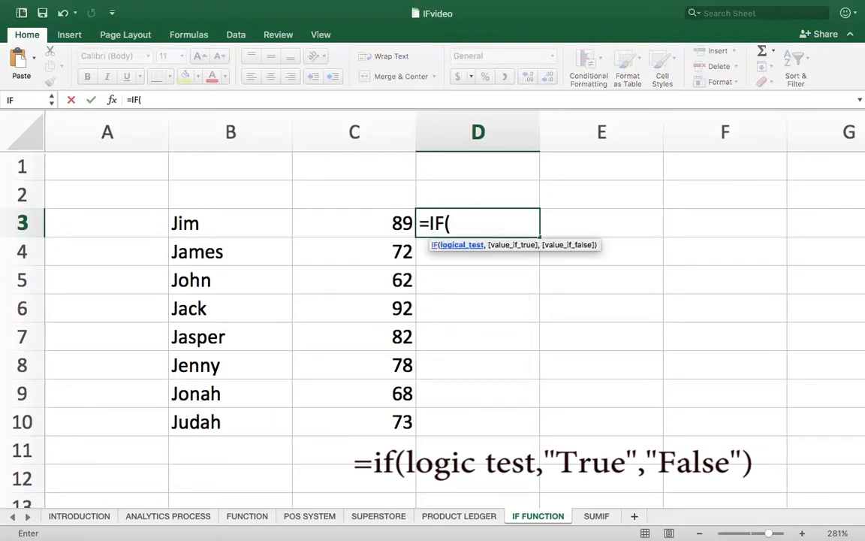
{"action": "key", "text": "Left"}
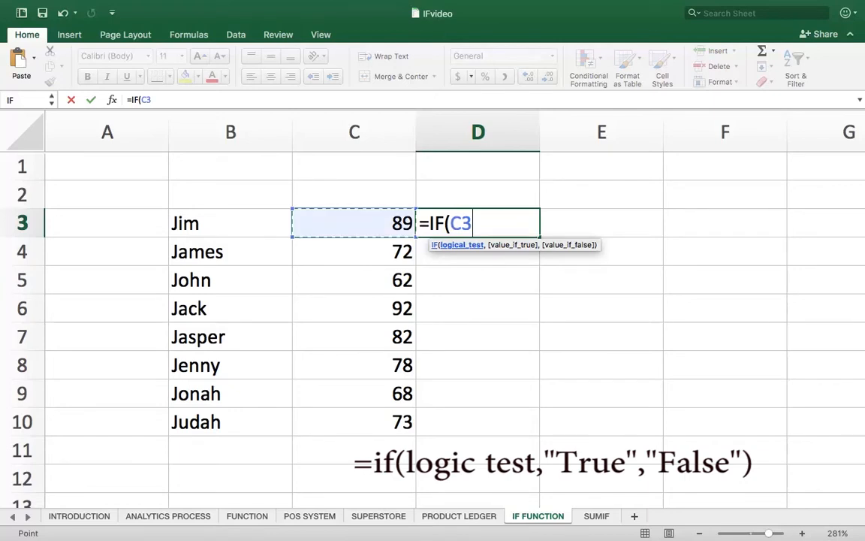
{"action": "type", "text": "<"}
{"action": "type", "text": "90"}
{"action": "key", "text": "BackSpace"}
{"action": "key", "text": "BackSpace"}
{"action": "type", "text": "70,"}
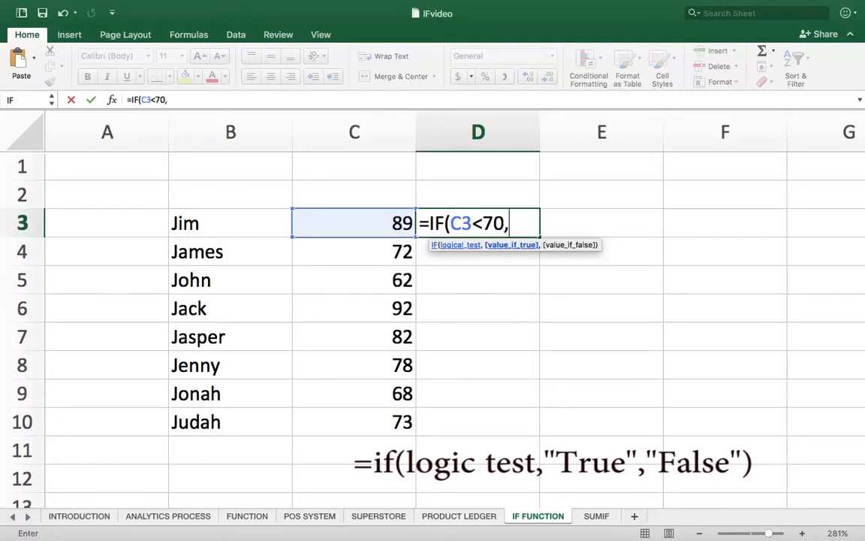
{"action": "type", "text": "\"Fail\","}
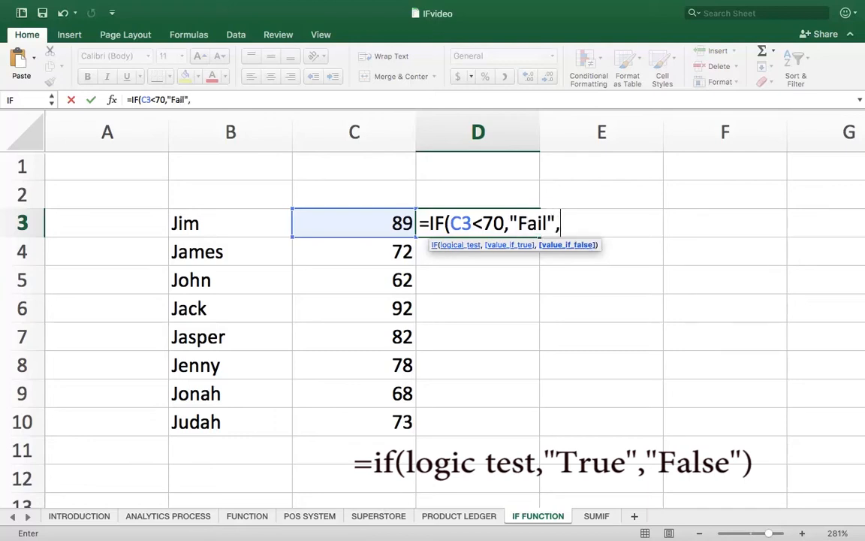
{"action": "type", "text": "\"Ps"}
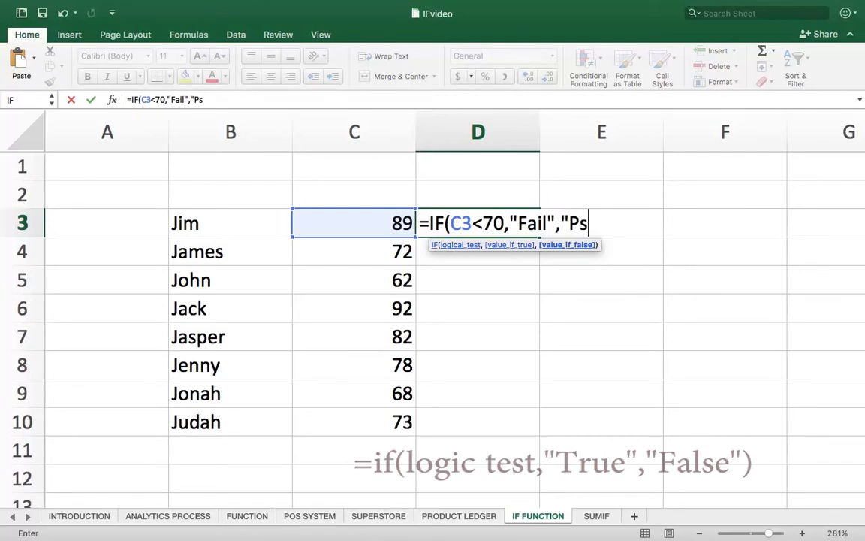
{"action": "type", "text": "ss\")"}
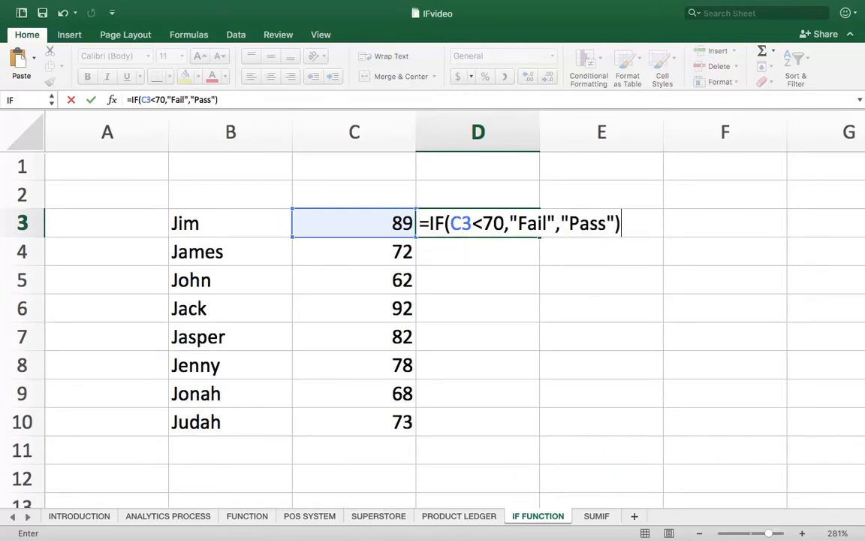
{"action": "key", "text": "Return"}
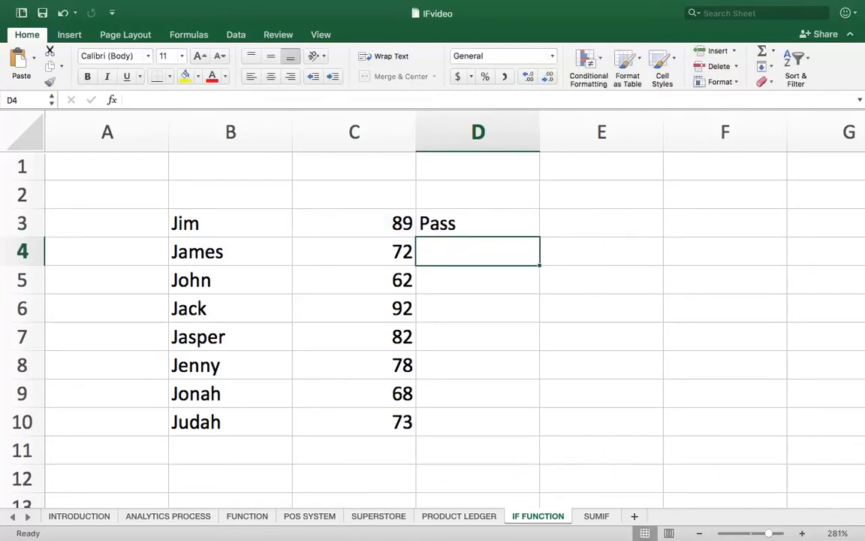
Fill the D3 formula down through D10 and check the copied formula in D5
{"action": "left_click", "coordinate": [478, 223]}
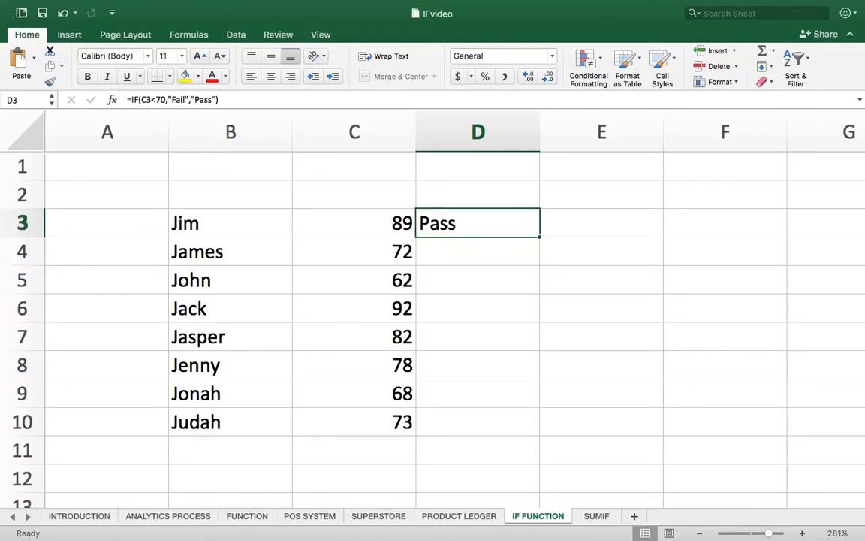
{"action": "double_click", "coordinate": [539, 237]}
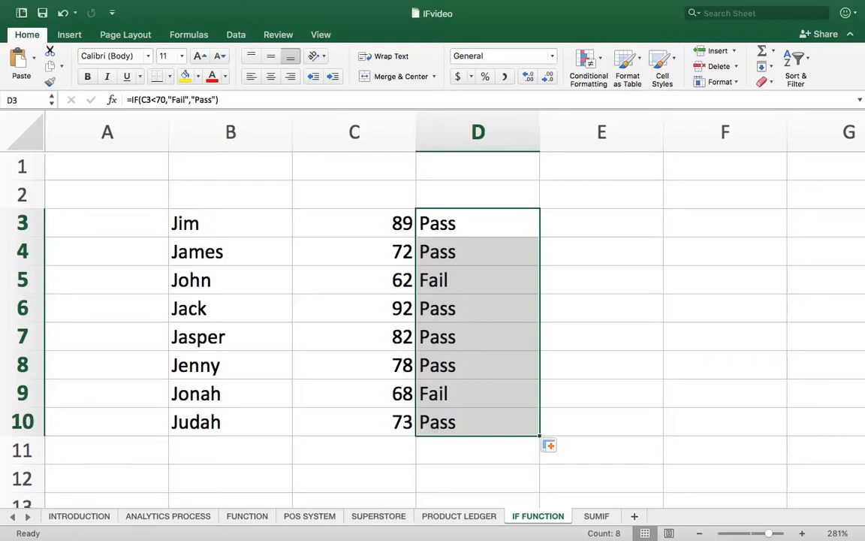
{"action": "left_click", "coordinate": [478, 280]}
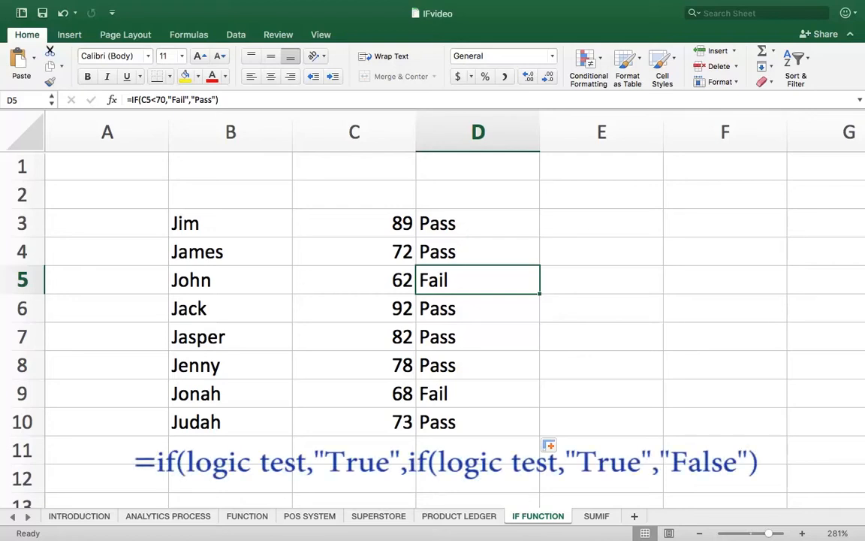
Begin an IF formula in E3 that returns "F" when C3<65, leaving it open for the false argument
{"action": "left_click", "coordinate": [601, 223]}
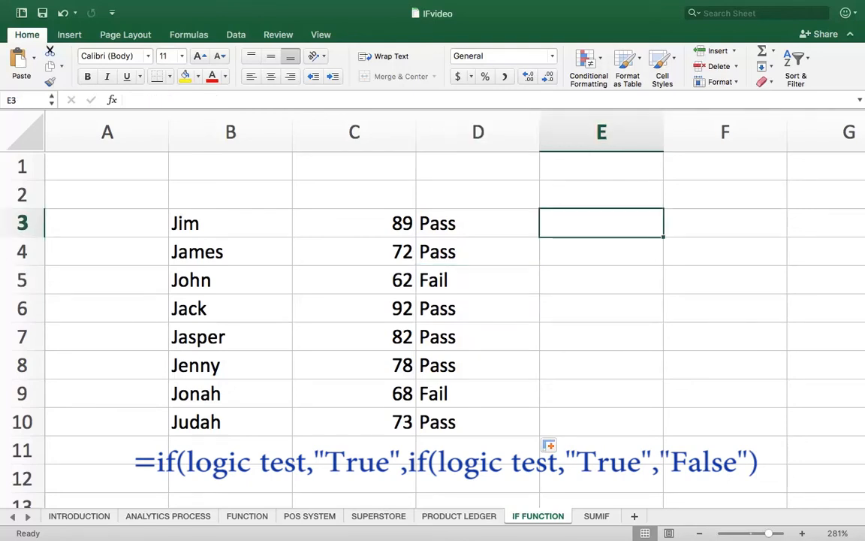
{"action": "type", "text": "=IF"}
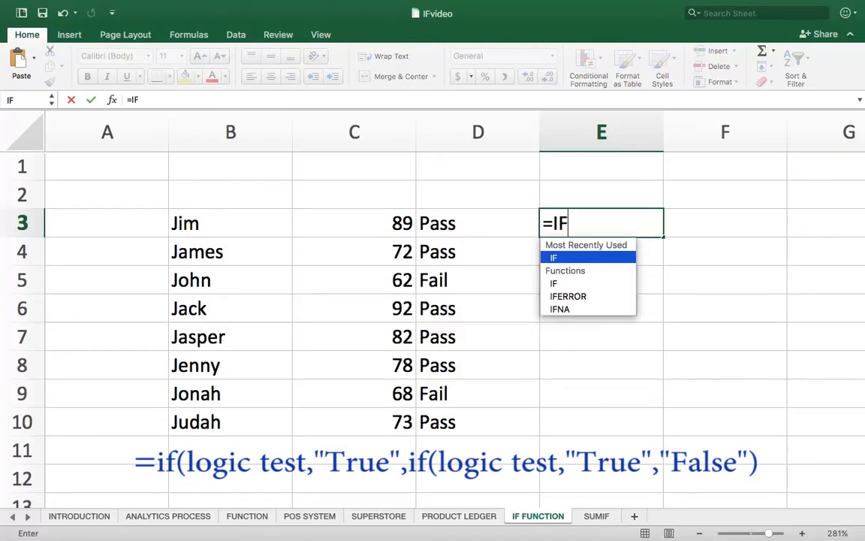
{"action": "type", "text": "("}
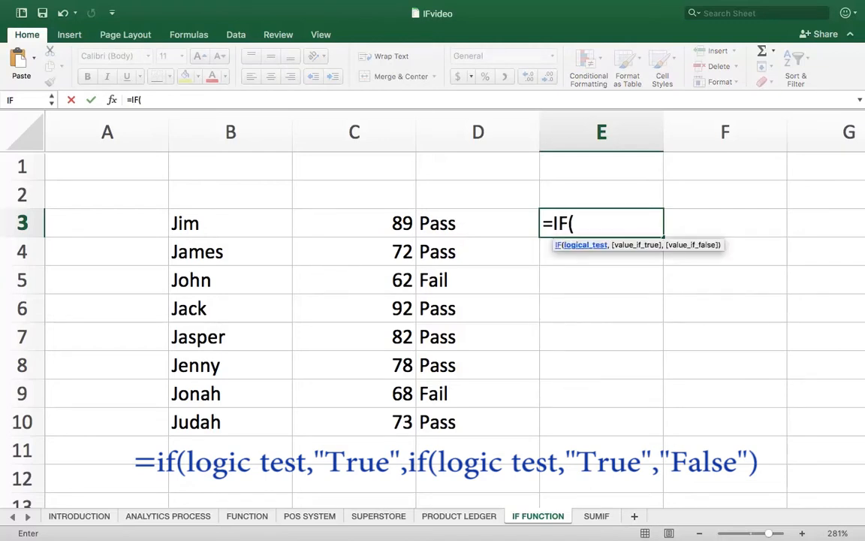
{"action": "left_click", "coordinate": [354, 223]}
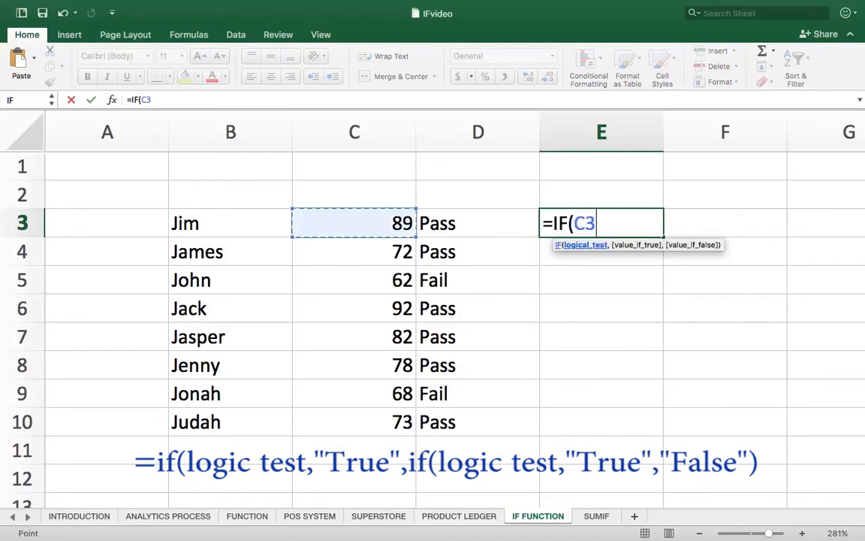
{"action": "type", "text": "<65"}
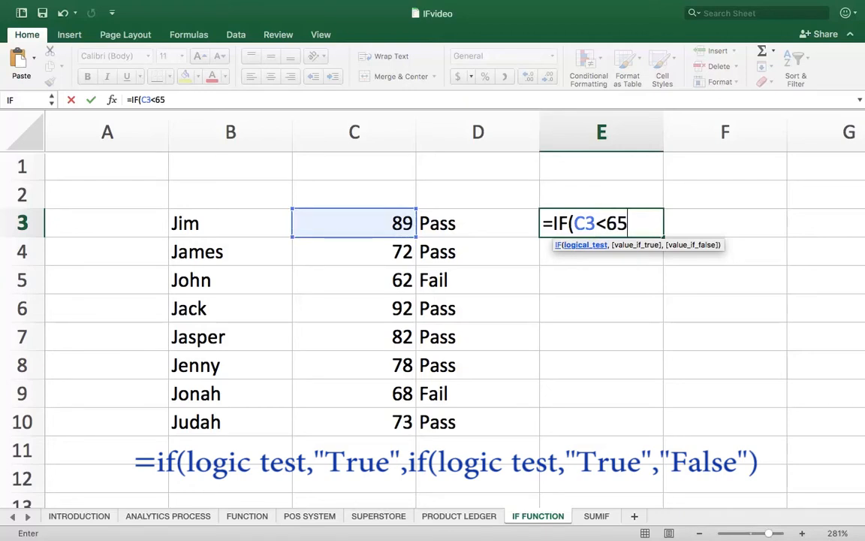
{"action": "type", "text": ",\""}
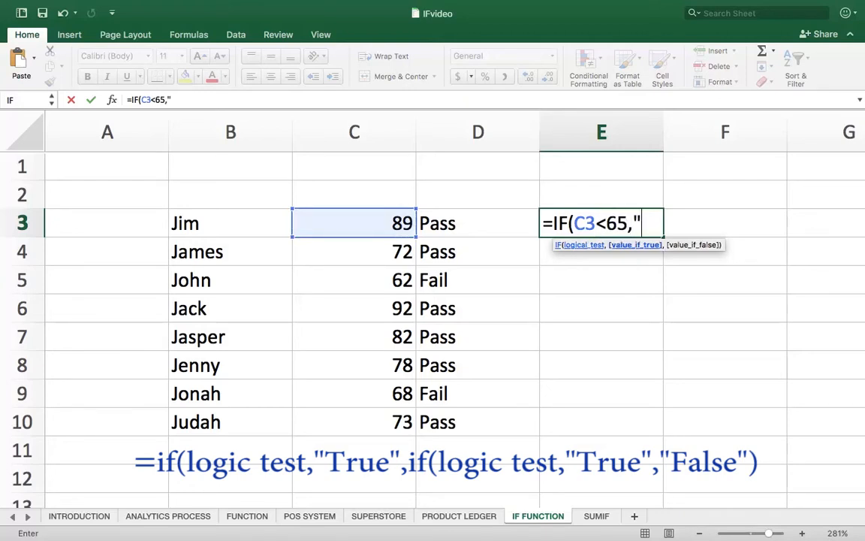
{"action": "type", "text": "F\""}
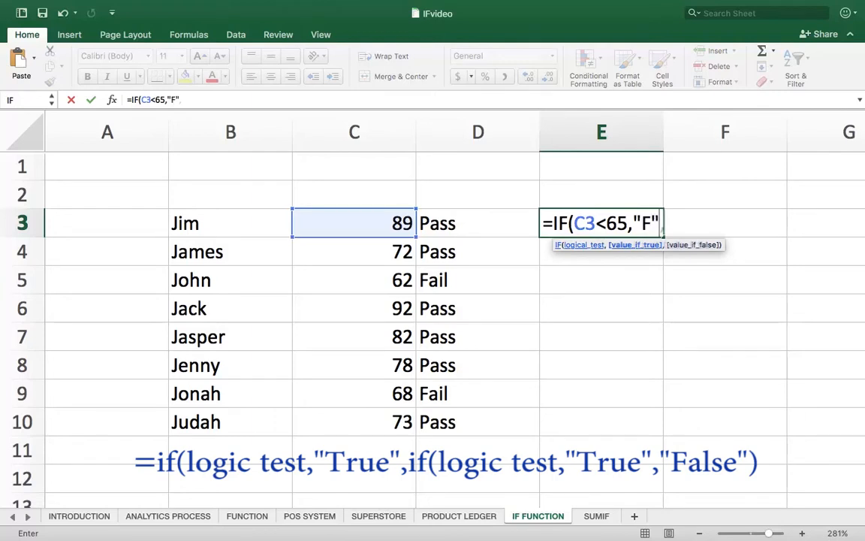
{"action": "type", "text": ","}
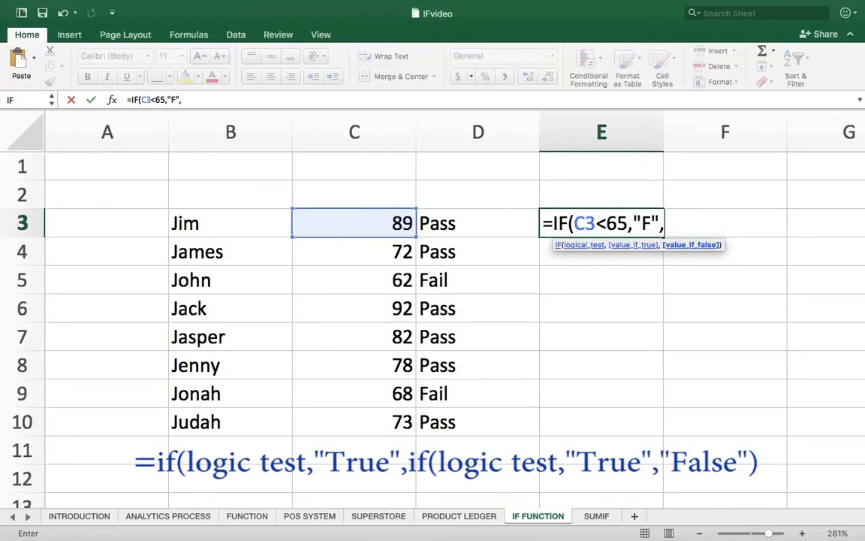
Nest a second IF as the false argument in the E3 formula, returning "D" when C3<70
{"action": "type", "text": "IF("}
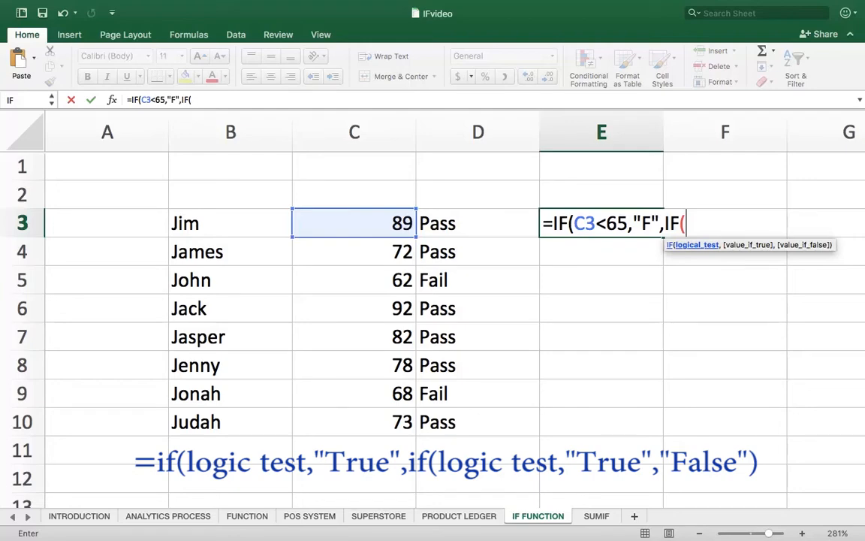
{"action": "type", "text": "C#"}
{"action": "key", "text": "BackSpace"}
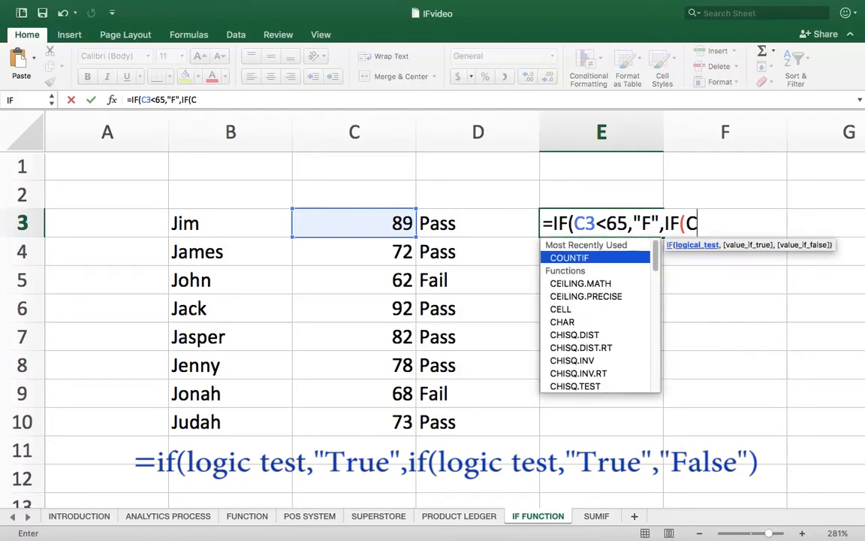
{"action": "type", "text": "3"}
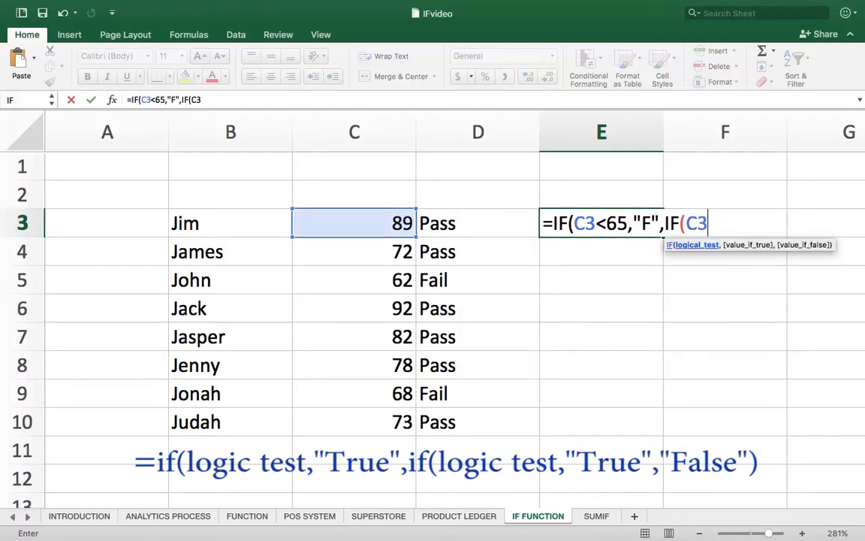
{"action": "type", "text": "<70"}
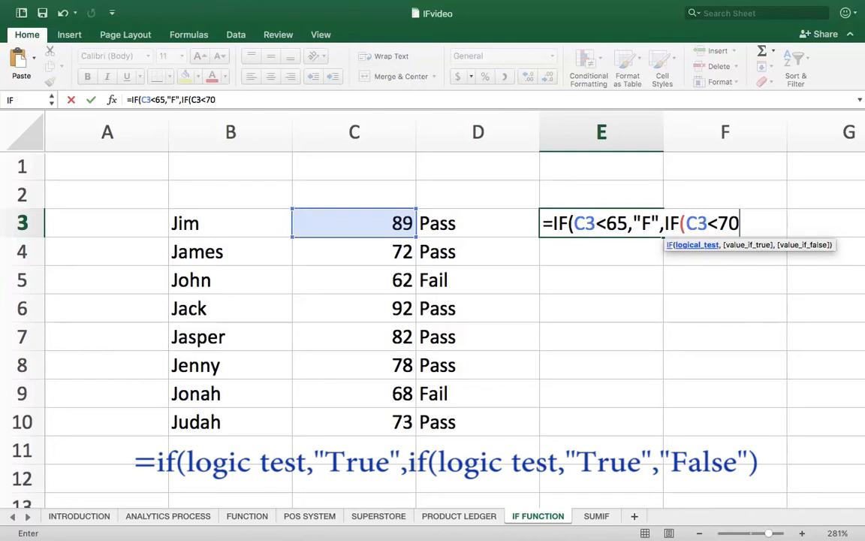
{"action": "type", "text": ",\"D\""}
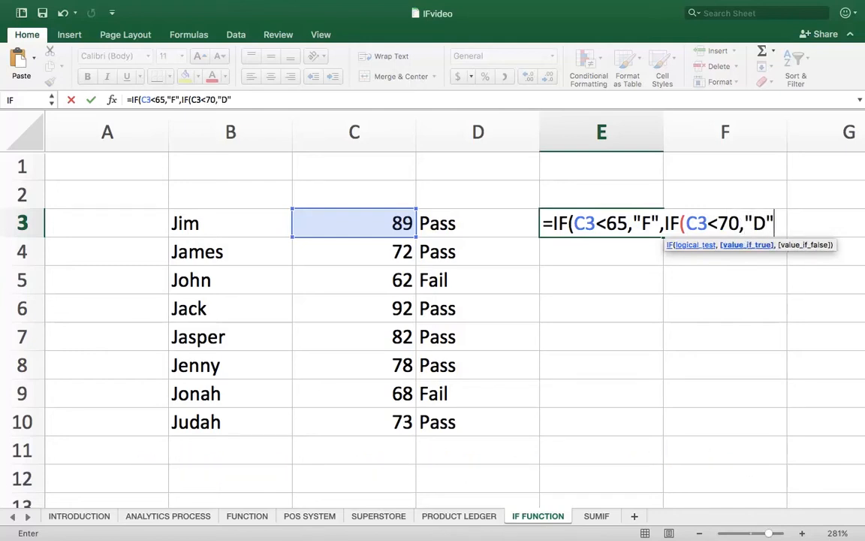
Nest a third IF in the E3 formula that returns "C" when C3<80, and start another IF as its false argument
{"action": "type", "text": ",I"}
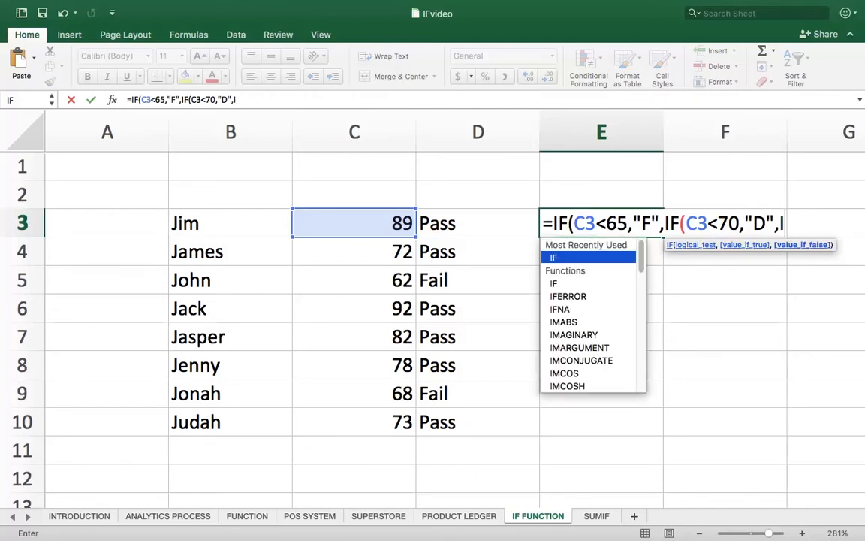
{"action": "type", "text": "F("}
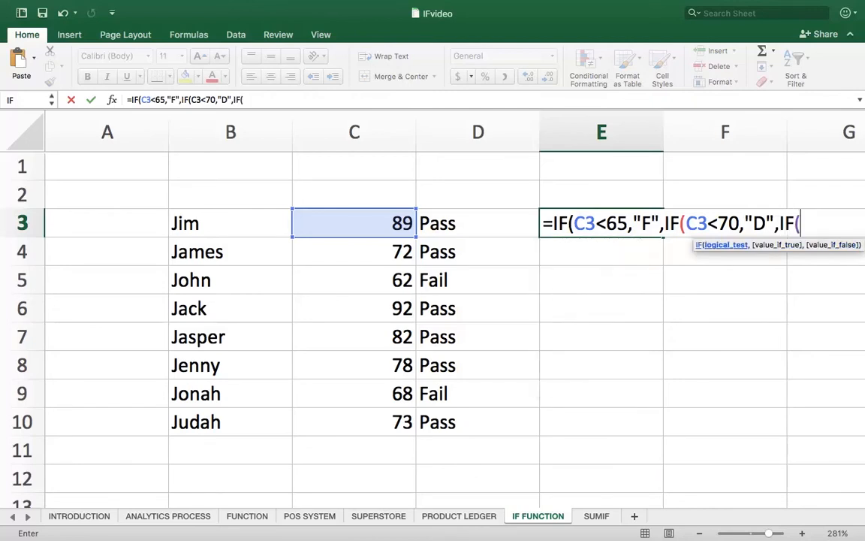
{"action": "type", "text": "C3"}
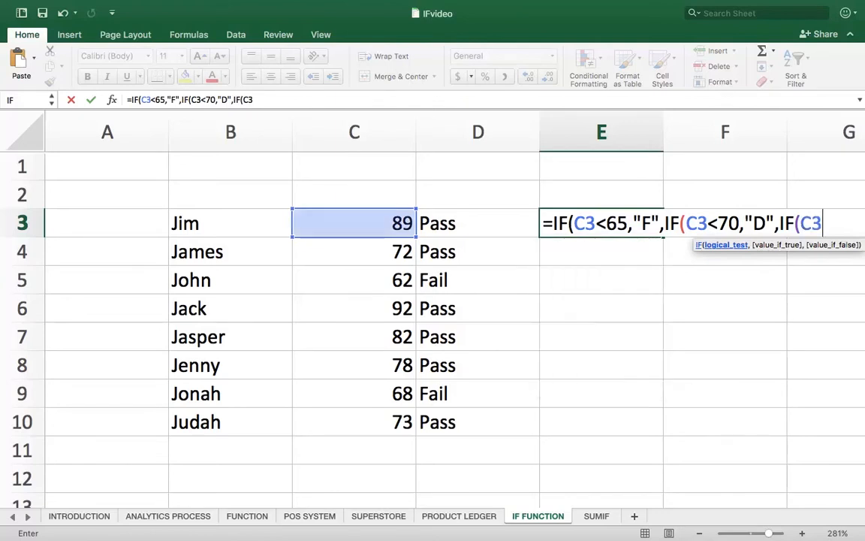
{"action": "type", "text": "<70"}
{"action": "key", "text": "BackSpace"}
{"action": "key", "text": "BackSpace"}
{"action": "type", "text": "80"}
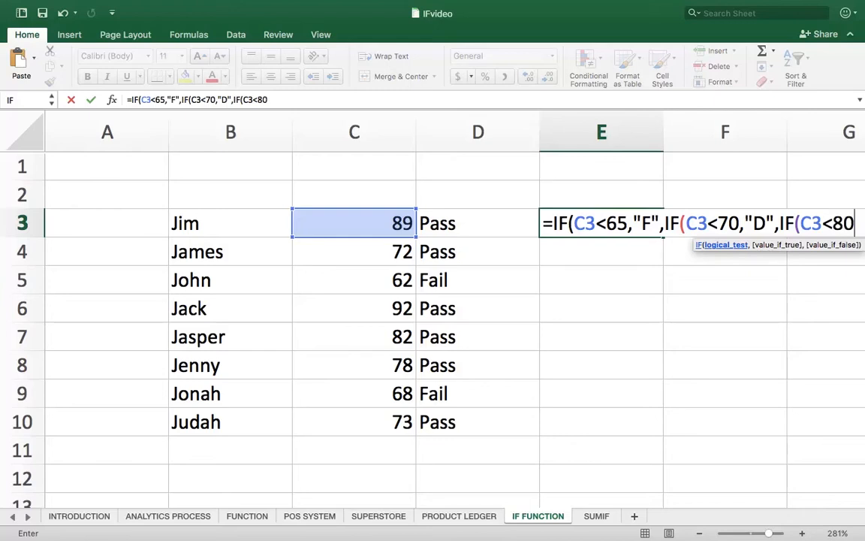
{"action": "type", "text": ",\"C"}
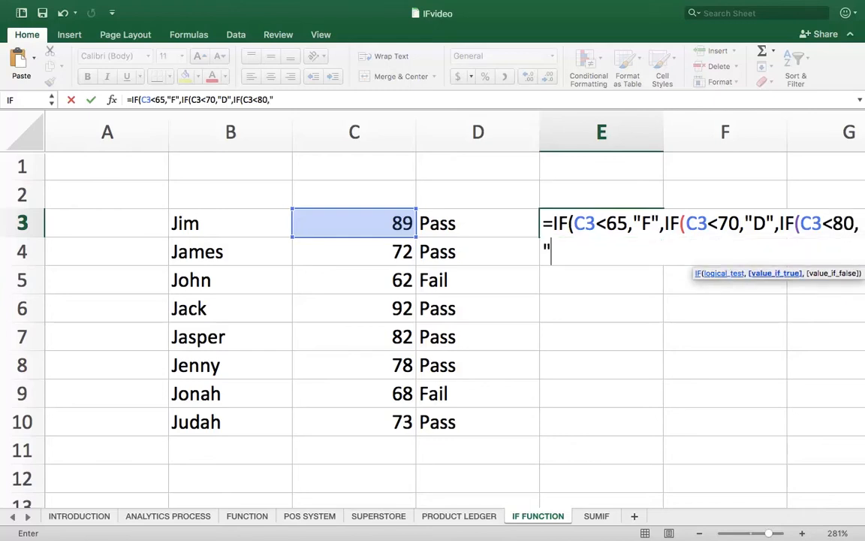
{"action": "type", "text": "\",IF"}
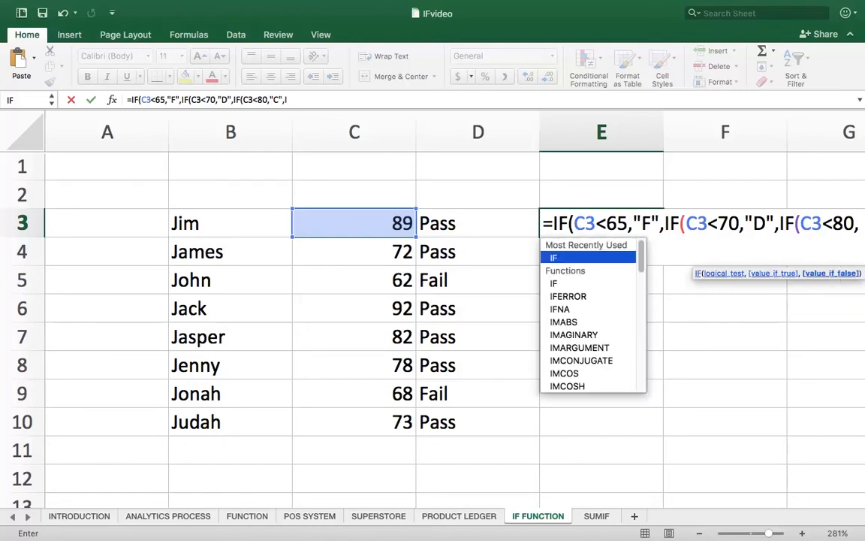
Nest a fourth IF in the E3 formula that returns "B" when C3<90 and otherwise "A", accepting the proposed closing-parenthesis correction
{"action": "key", "text": "Tab"}
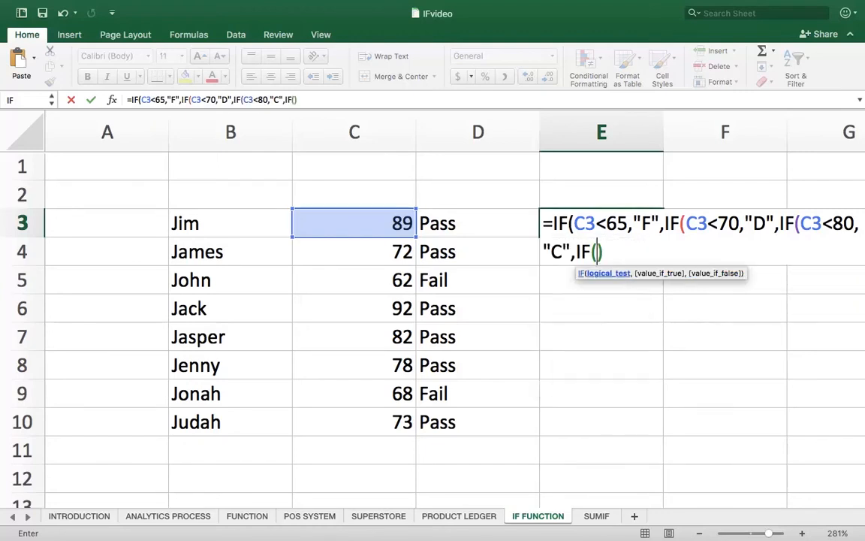
{"action": "type", "text": "C3"}
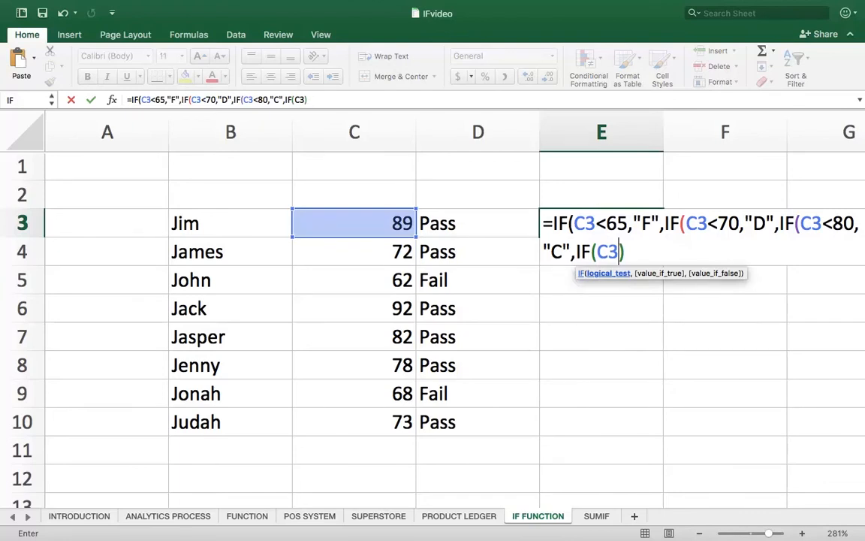
{"action": "type", "text": "<90,\""}
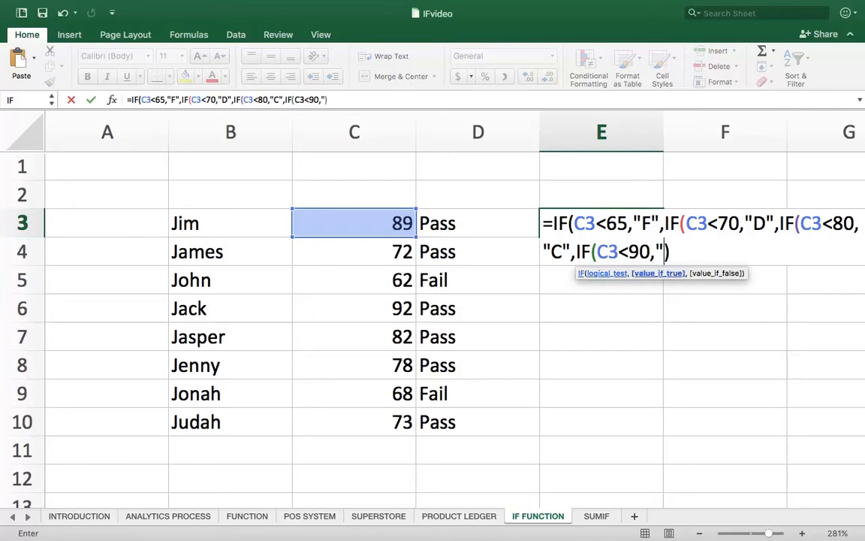
{"action": "type", "text": "B\","}
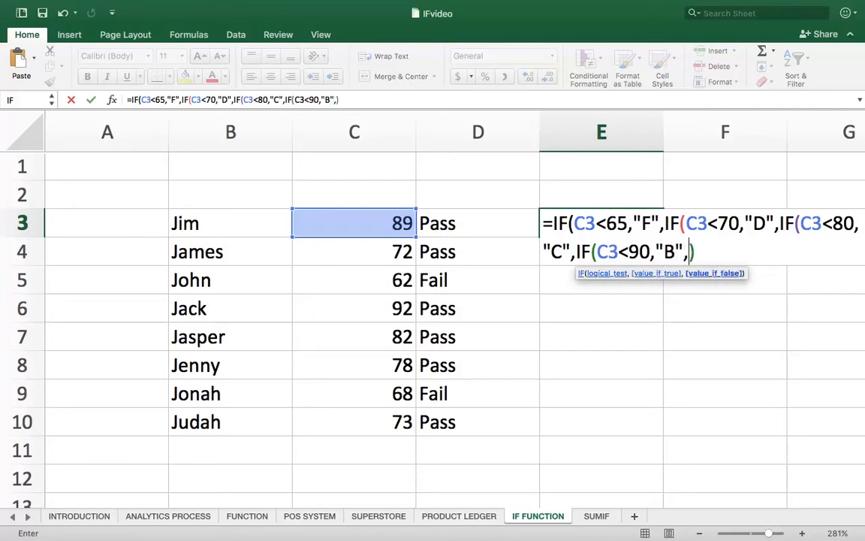
{"action": "type", "text": "\"A"}
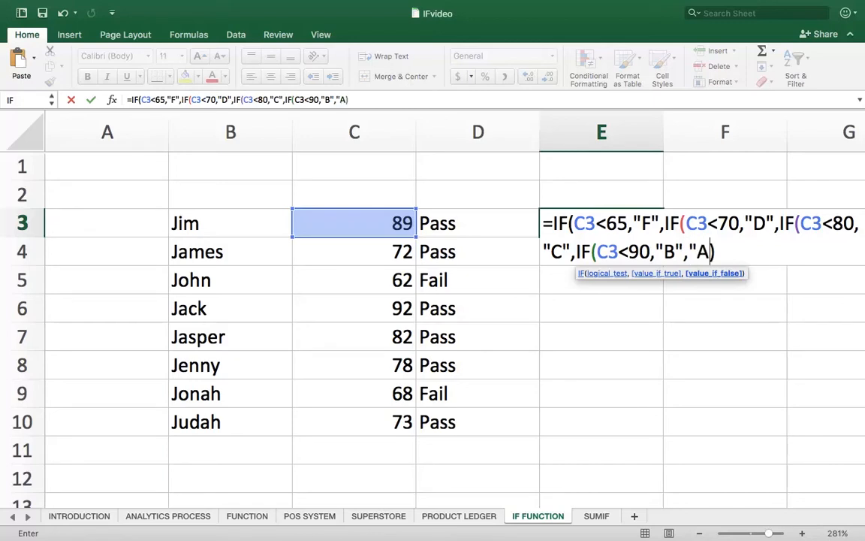
{"action": "type", "text": "\""}
{"action": "key", "text": "Return"}
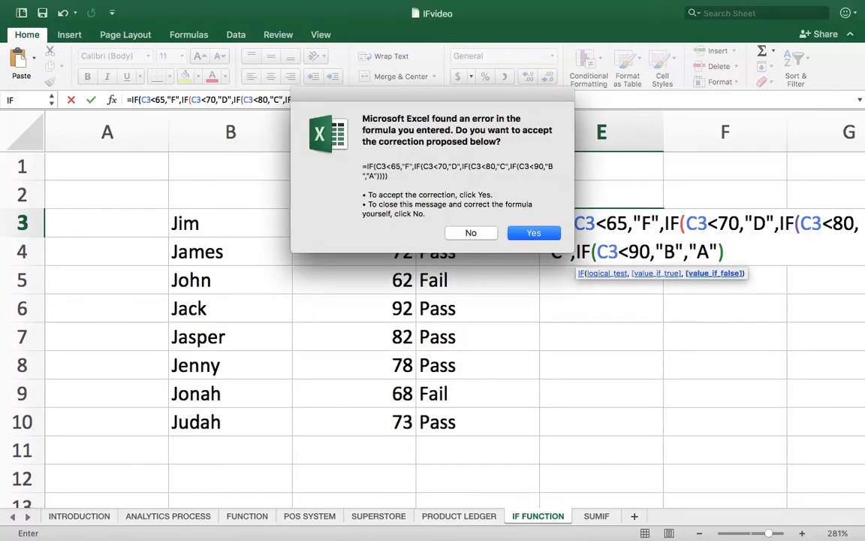
{"action": "key", "text": "Return"}
Fill the E3 letter-grade formula down through E10
{"action": "left_click", "coordinate": [602, 223]}
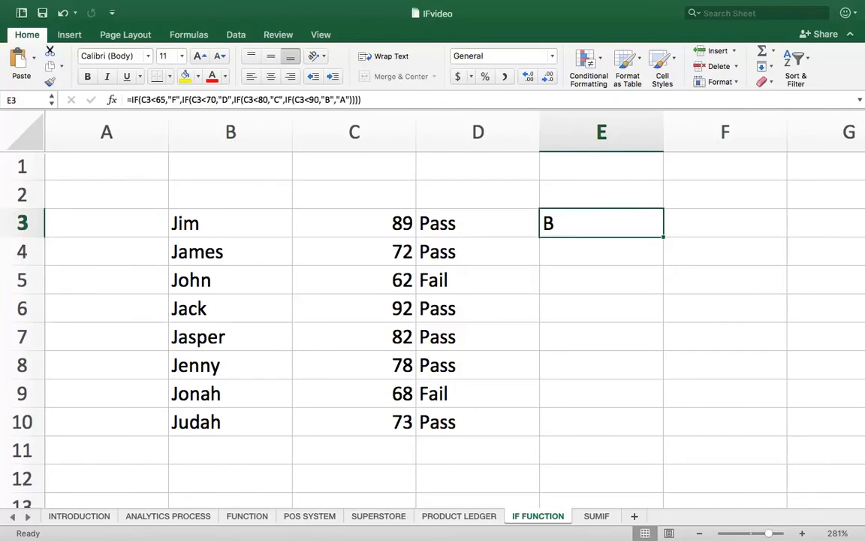
{"action": "left_click", "coordinate": [662, 243]}
{"action": "left_click", "coordinate": [602, 223]}
{"action": "double_click", "coordinate": [664, 237]}
{"action": "left_click", "coordinate": [725, 308]}
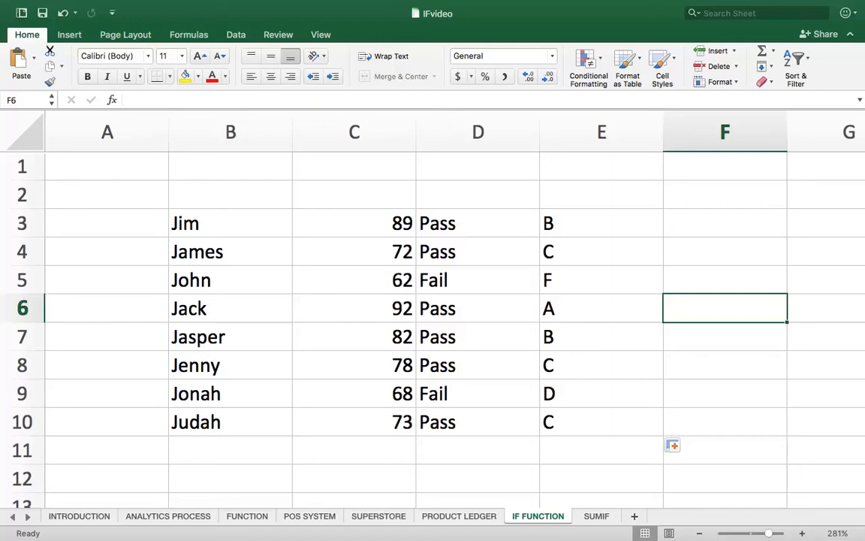
Add two more scores below the list, 80 in C11 and 78 in C12, to test the formulas
{"action": "left_click", "coordinate": [353, 450]}
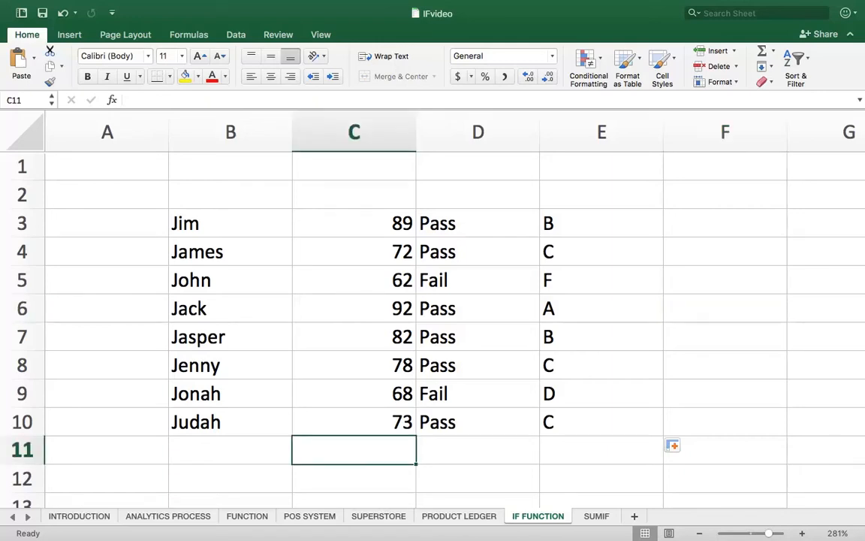
{"action": "type", "text": "80"}
{"action": "key", "text": "BackSpace"}
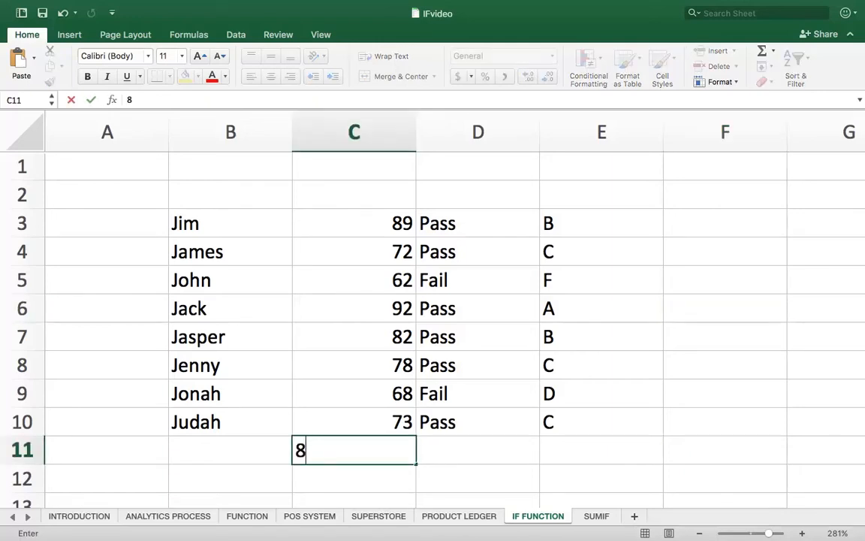
{"action": "type", "text": "0"}
{"action": "key", "text": "Return"}
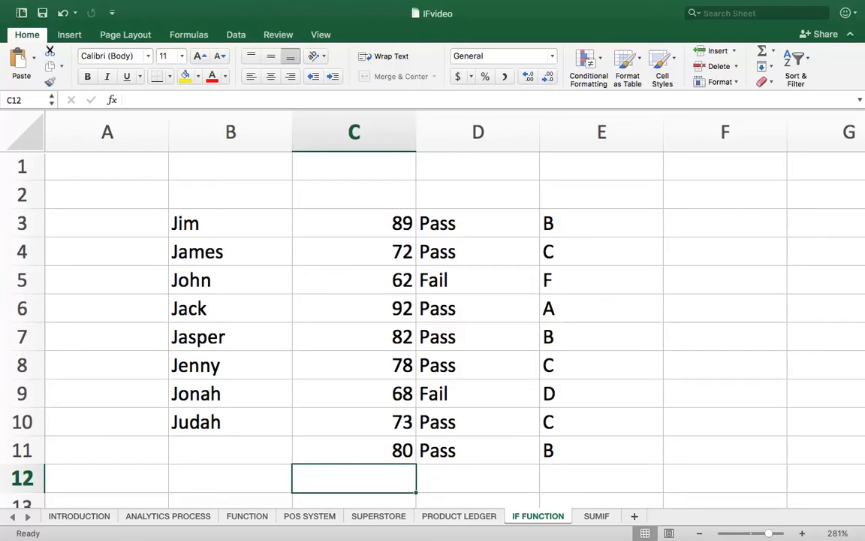
{"action": "type", "text": "78"}
{"action": "key", "text": "Return"}
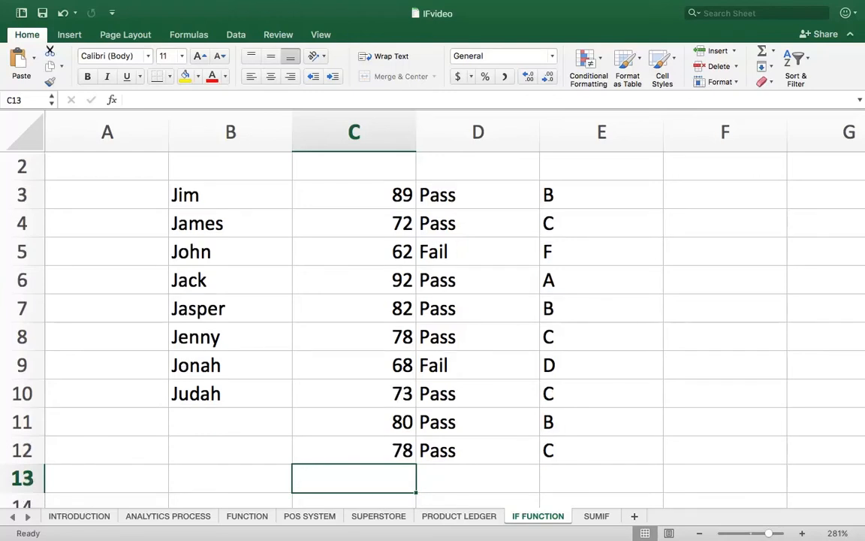
Switch to the SUMIF sheet and total the amounts D3:D11 in D12 with a SUM formula
{"action": "scroll", "coordinate": [467, 463], "scroll_direction": "down", "scroll_amount": 1}
{"action": "scroll", "coordinate": [467, 463], "scroll_direction": "up", "scroll_amount": 2}
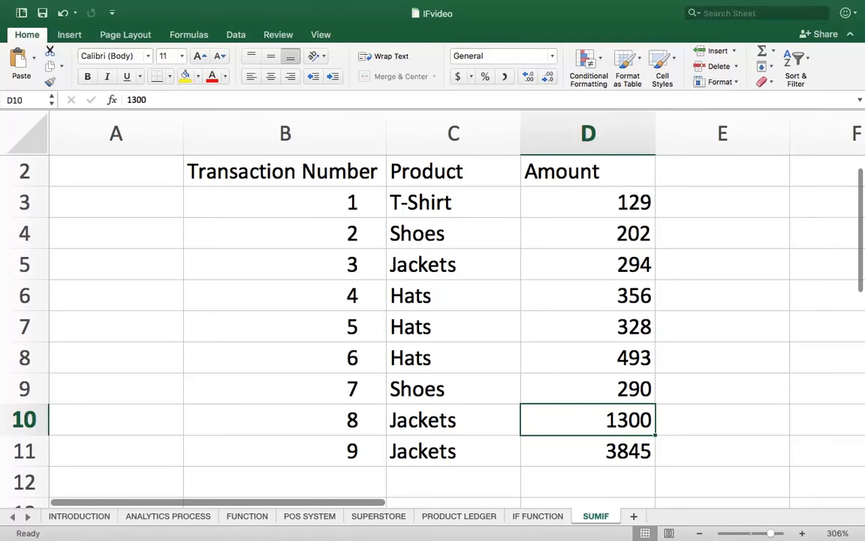
{"action": "left_click_drag", "start_coordinate": [357, 503], "coordinate": [373, 510]}
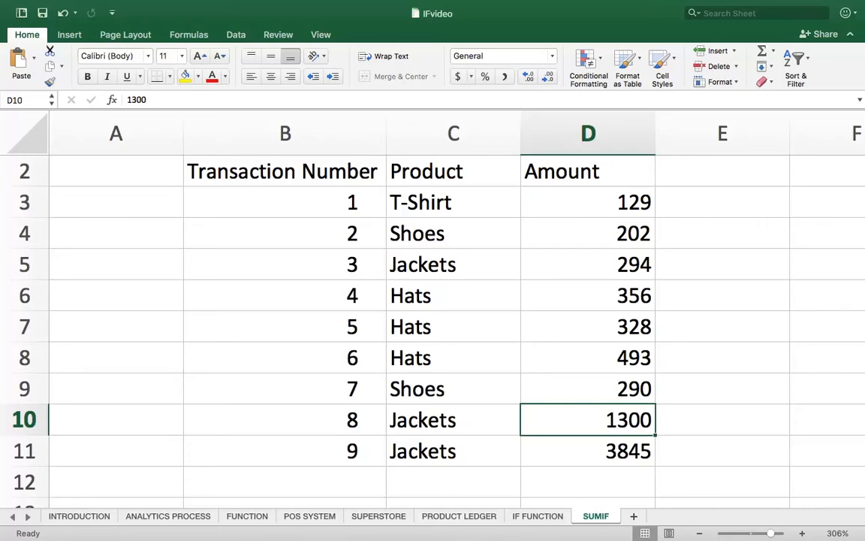
{"action": "left_click", "coordinate": [588, 481]}
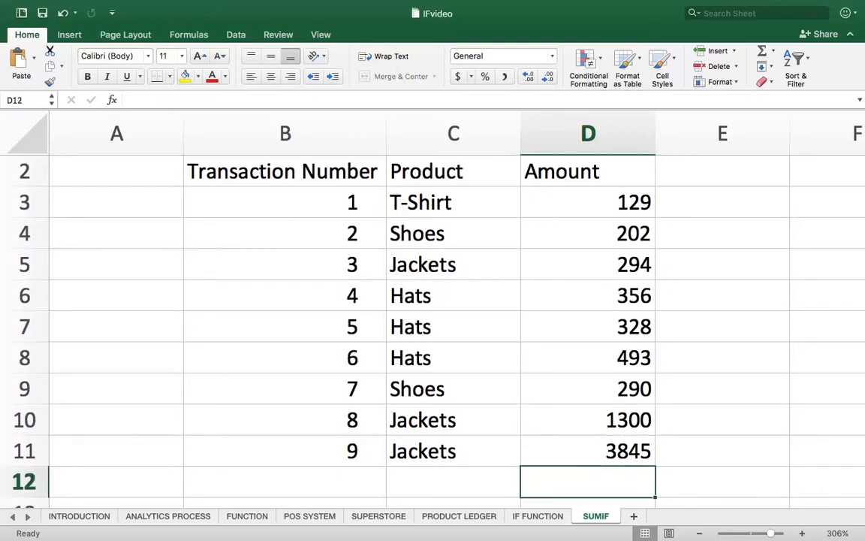
{"action": "type", "text": "=Sum"}
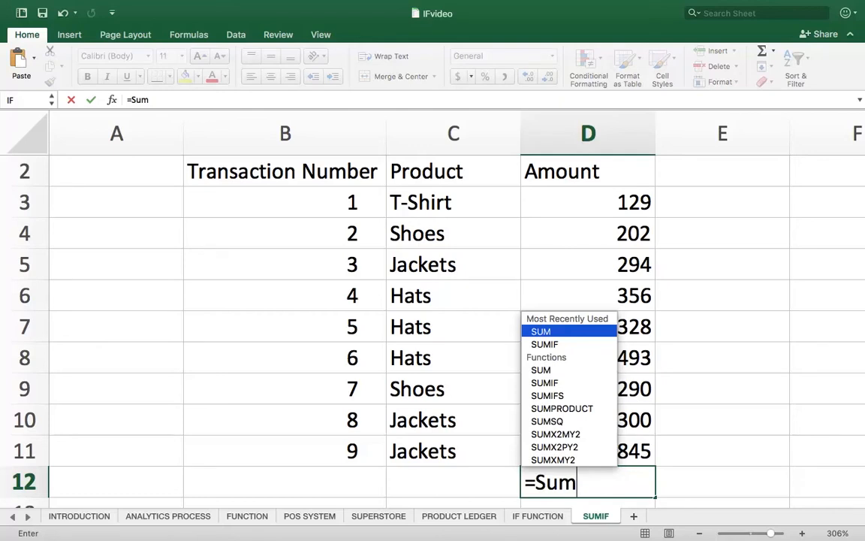
{"action": "type", "text": "("}
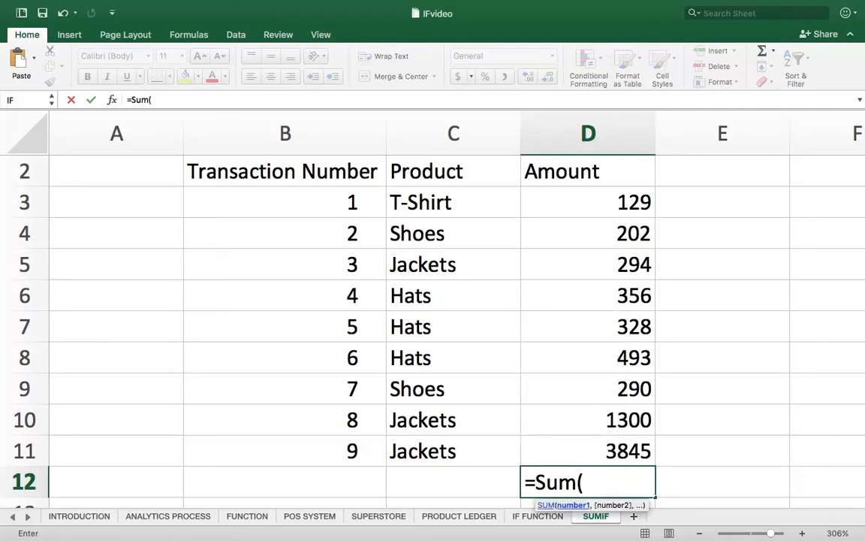
{"action": "mouse_move", "coordinate": [586, 202]}
{"action": "left_mouse_down"}
{"action": "mouse_move", "coordinate": [601, 331]}
{"action": "mouse_move", "coordinate": [593, 455]}
{"action": "left_mouse_up"}
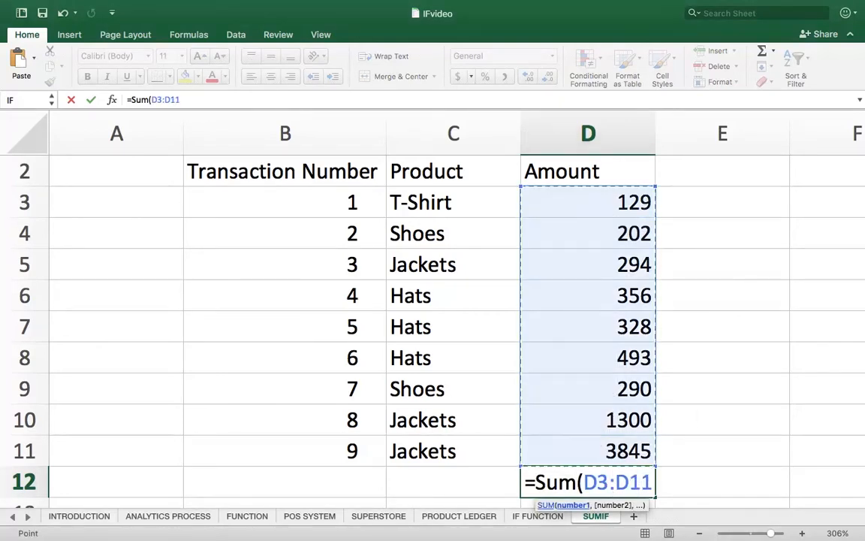
{"action": "key", "text": "Return"}
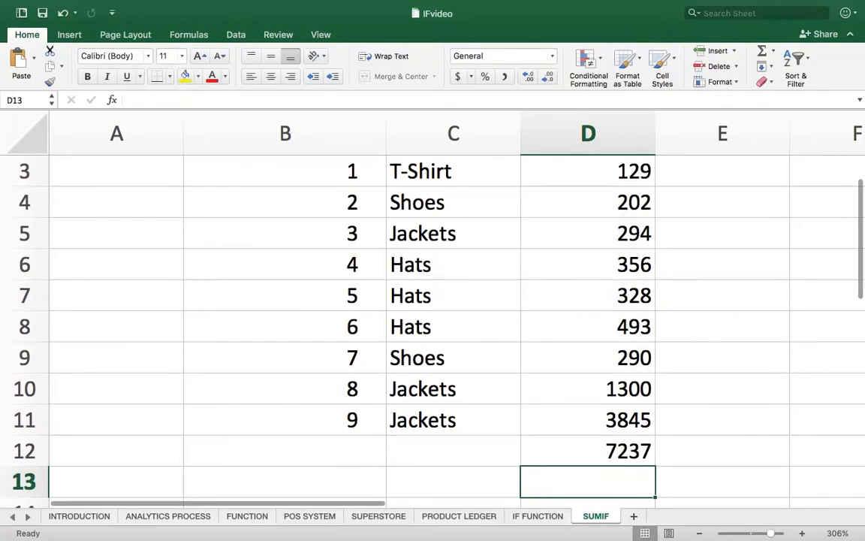
Enter the label "T-Shirt Sales" in F6 beside the transaction table
{"action": "scroll", "coordinate": [615, 451], "scroll_direction": "down", "scroll_amount": 1}
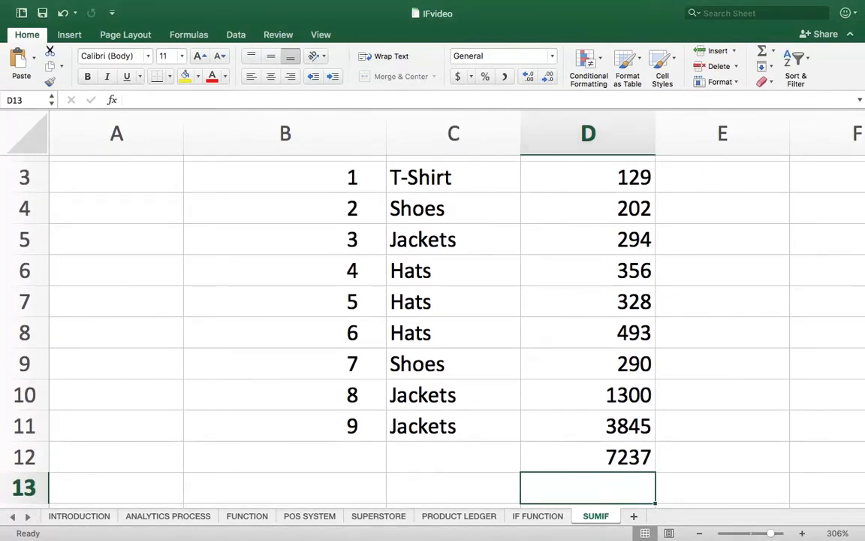
{"action": "scroll", "coordinate": [433, 316], "scroll_direction": "up", "scroll_amount": 1}
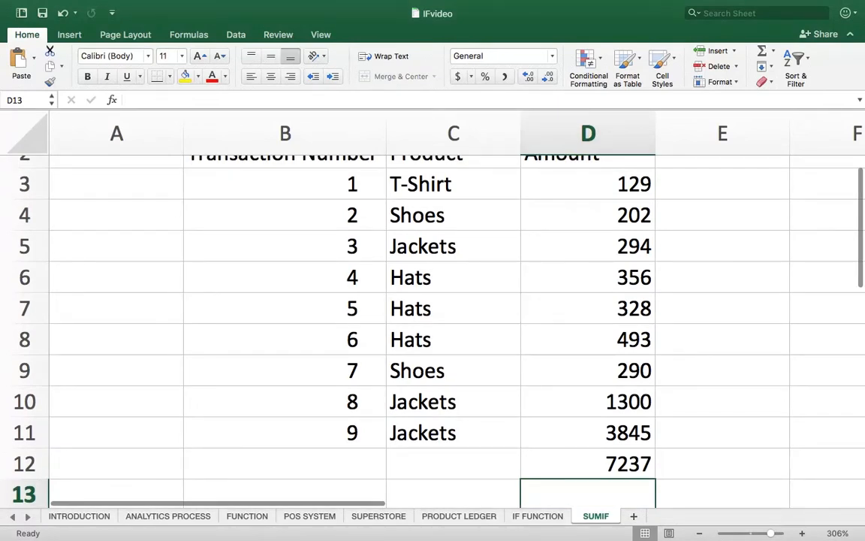
{"action": "scroll", "coordinate": [433, 316], "scroll_direction": "down", "scroll_amount": 5}
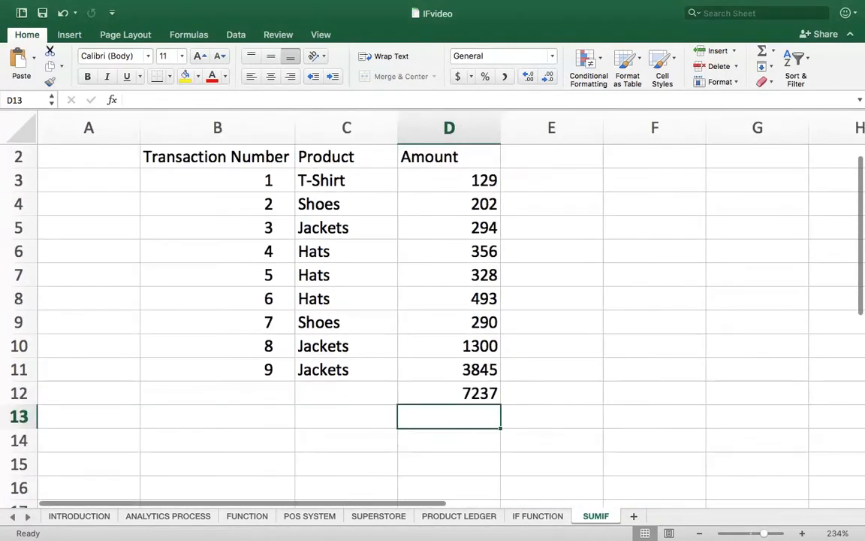
{"action": "left_click", "coordinate": [654, 275]}
{"action": "left_click", "coordinate": [654, 250]}
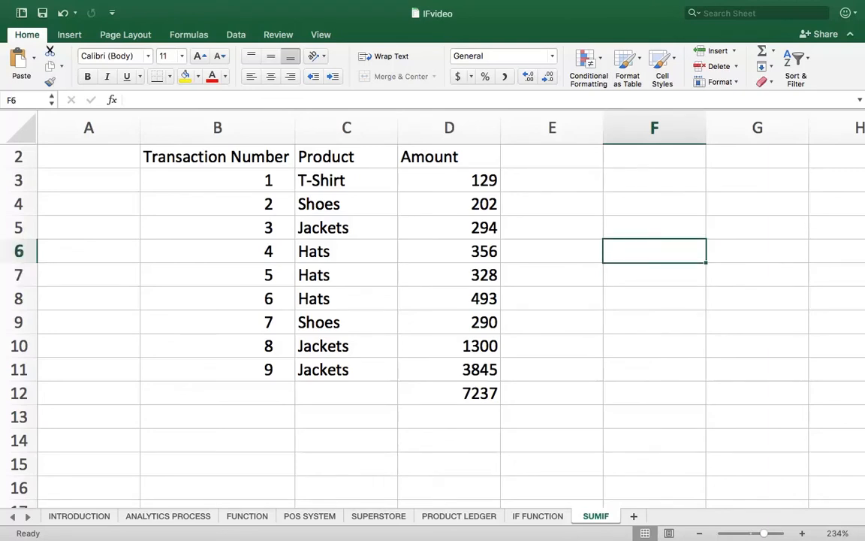
{"action": "type", "text": "Tt"}
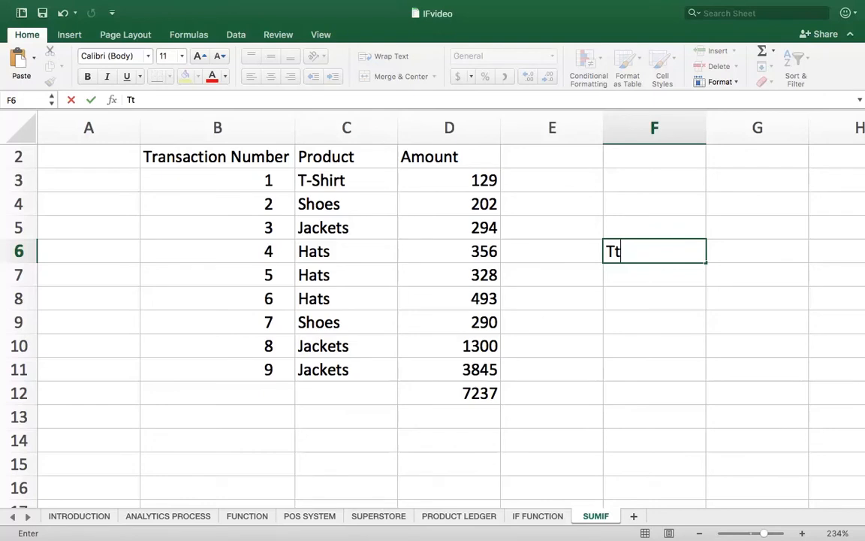
{"action": "key", "text": "BackSpace"}
{"action": "key", "text": "BackSpace"}
{"action": "type", "text": "T-Shirt "}
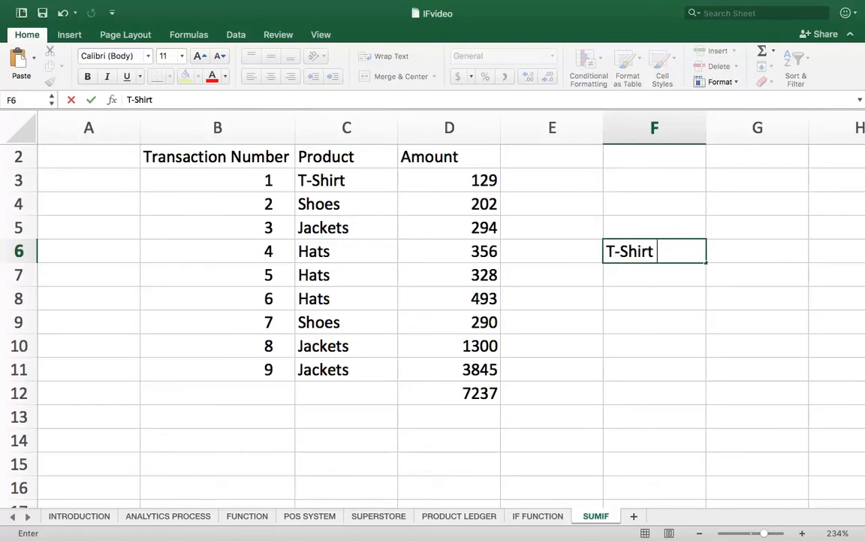
{"action": "type", "text": "Sales"}
{"action": "key", "text": "Tab"}
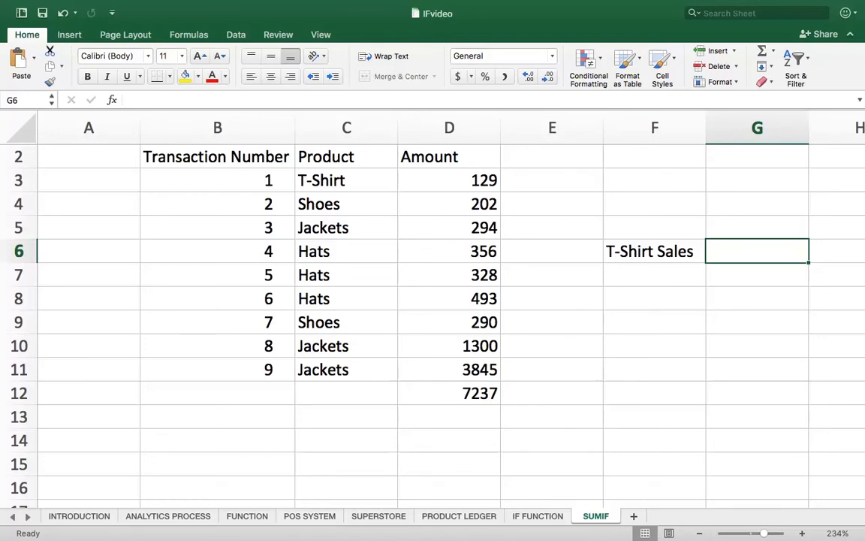
Enter a SUMIF formula in G6 with range C:C, criterion "T-Shirts" and sum range D:D
{"action": "type", "text": "=Sumif("}
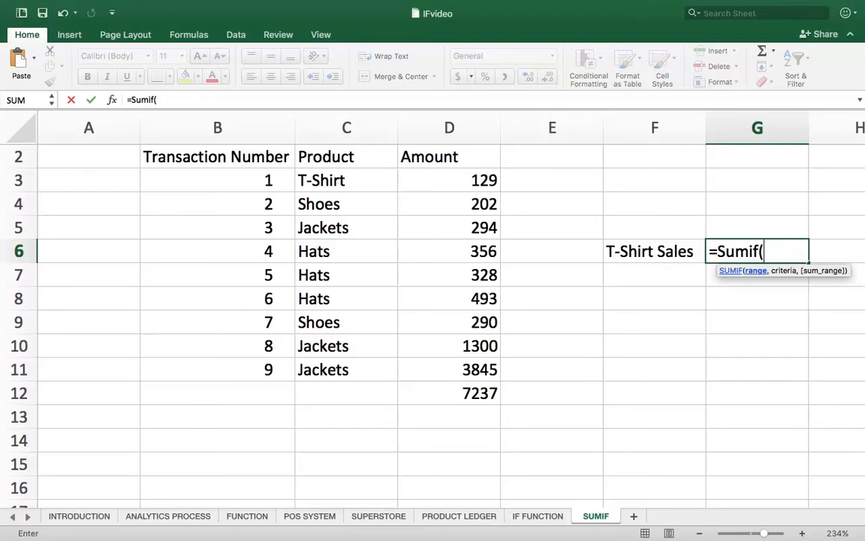
{"action": "left_click", "coordinate": [346, 127]}
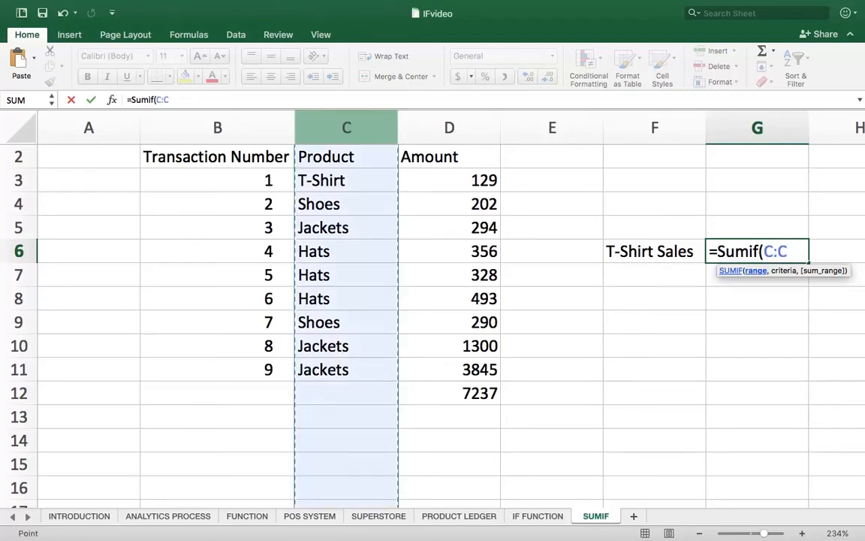
{"action": "type", "text": ",\""}
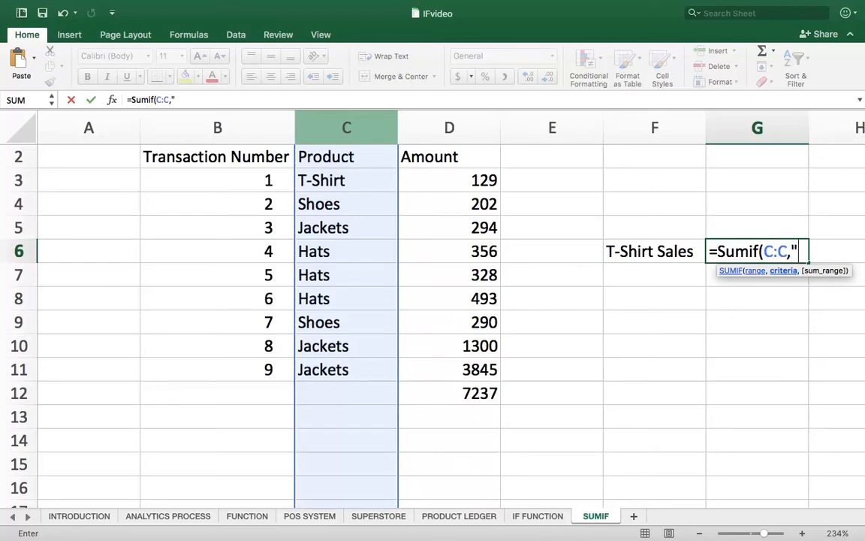
{"action": "type", "text": "Ti"}
{"action": "type", "text": "-Shirts\""}
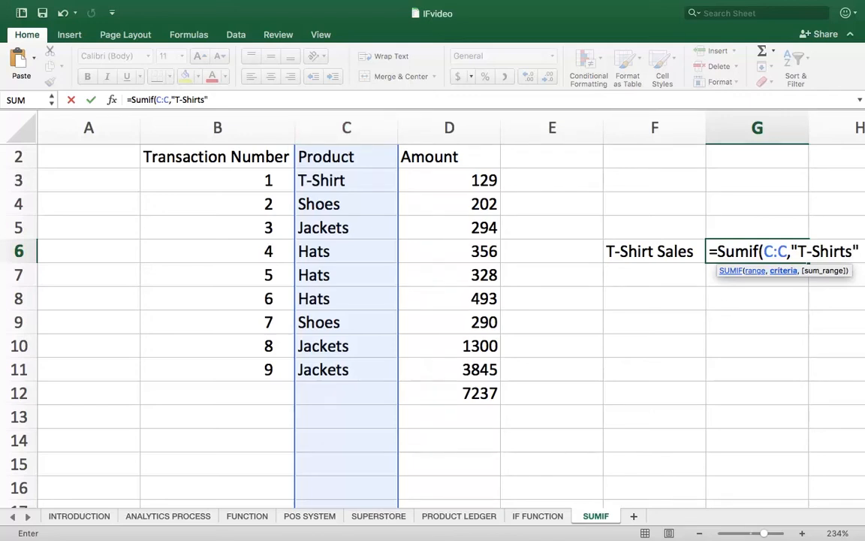
{"action": "type", "text": ","}
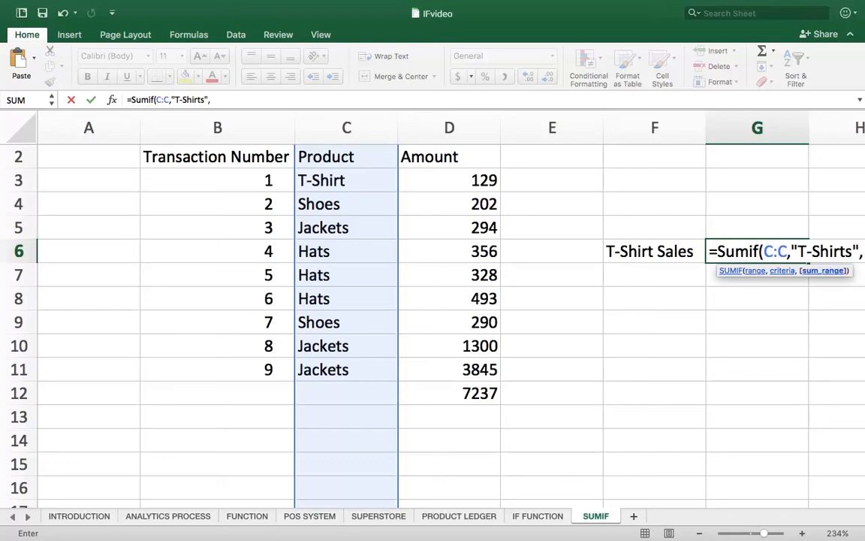
{"action": "left_click", "coordinate": [449, 128]}
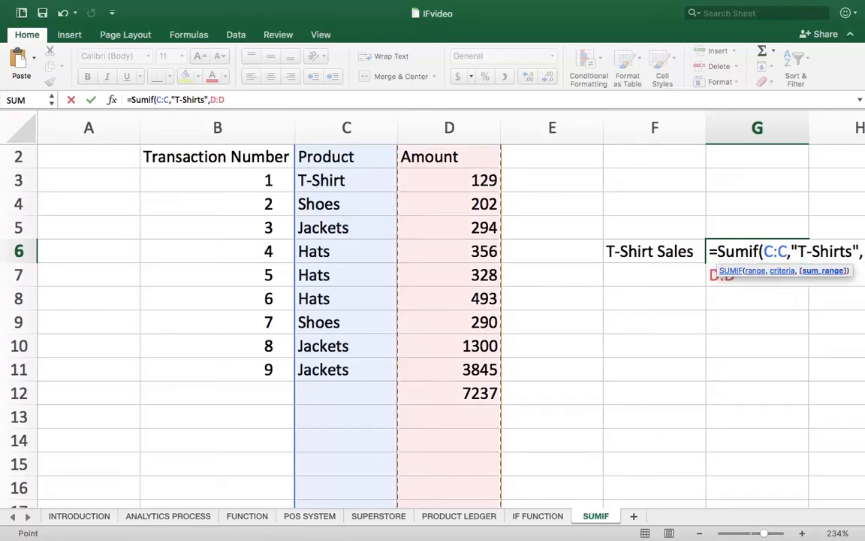
{"action": "type", "text": ")"}
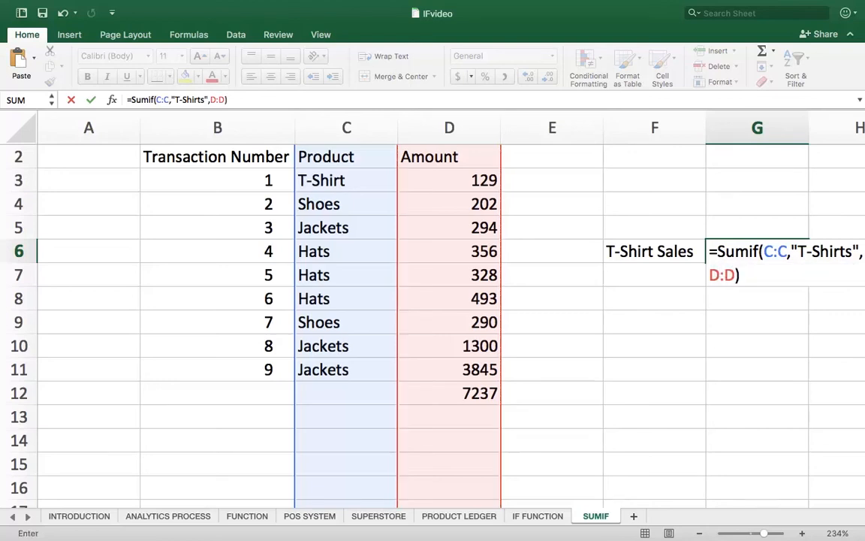
{"action": "key", "text": "Return"}
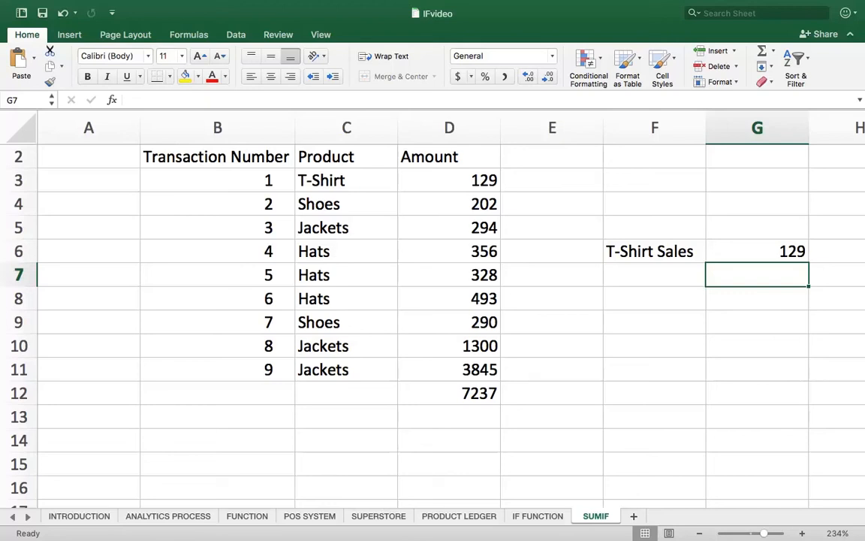
Enter the label "Jackets" in F7 below the T-Shirt Sales label
{"action": "left_click", "coordinate": [655, 274]}
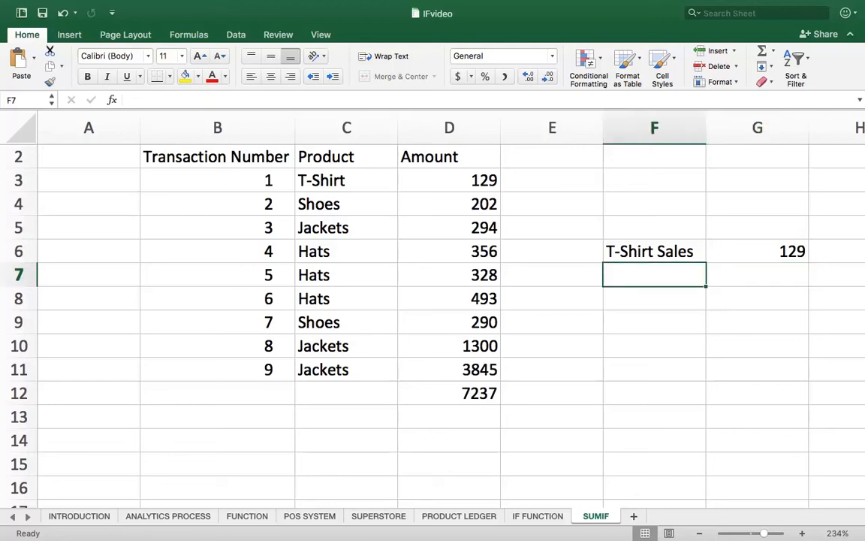
{"action": "type", "text": "Jackets"}
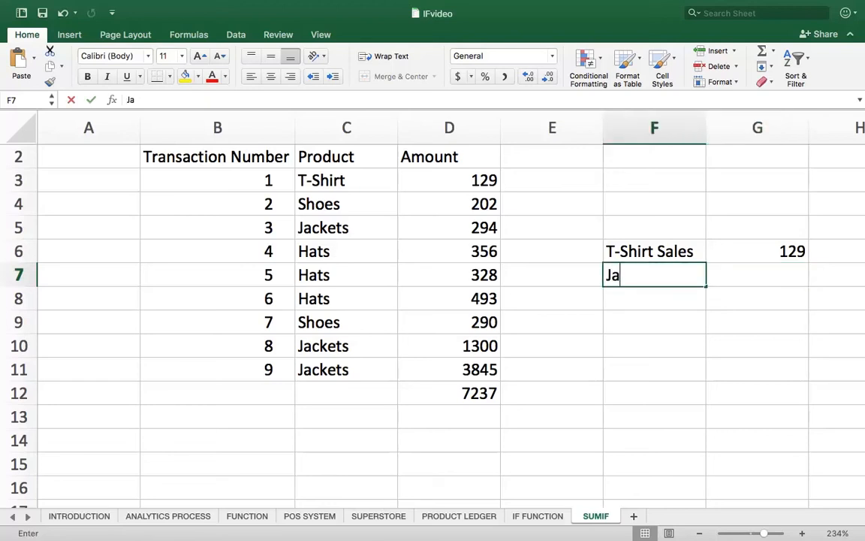
{"action": "key", "text": "Tab"}
Enter a SUMIF formula in G7 with range C:C, criterion "Jackets" and sum range D:D, and check it against the jacket amounts
{"action": "type", "text": "=SumIF"}
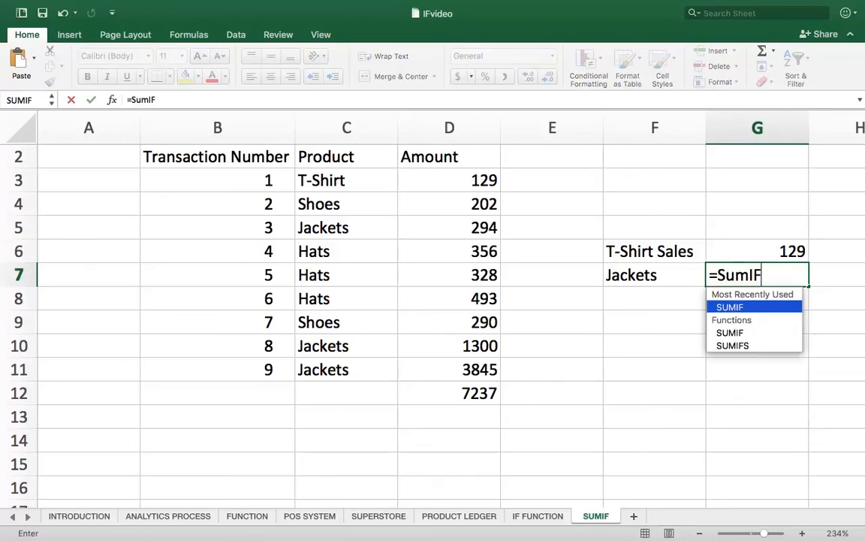
{"action": "type", "text": "("}
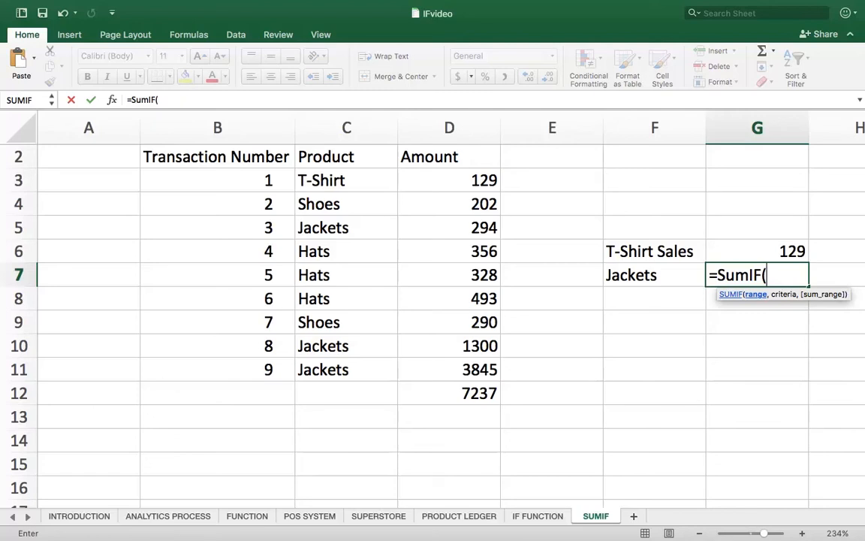
{"action": "left_click", "coordinate": [346, 128]}
{"action": "type", "text": ","}
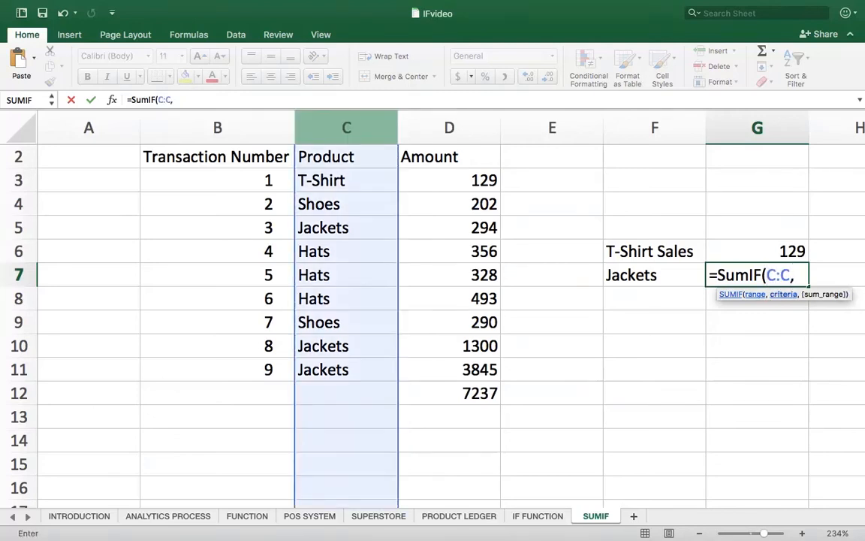
{"action": "type", "text": "\"Jackets\","}
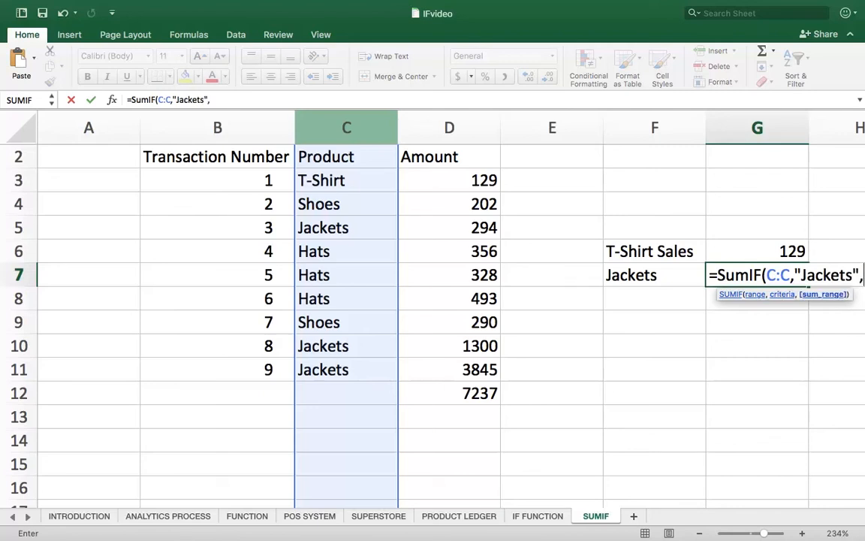
{"action": "left_click", "coordinate": [449, 128]}
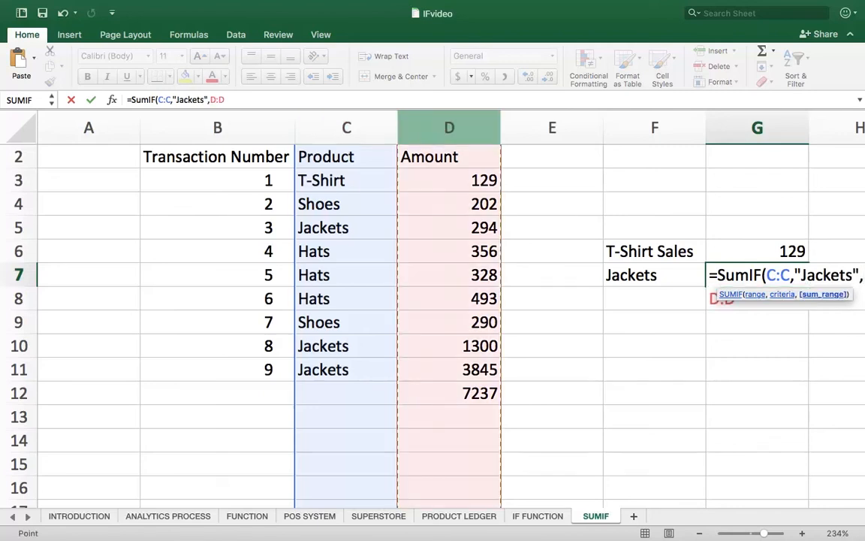
{"action": "key", "text": "Return"}
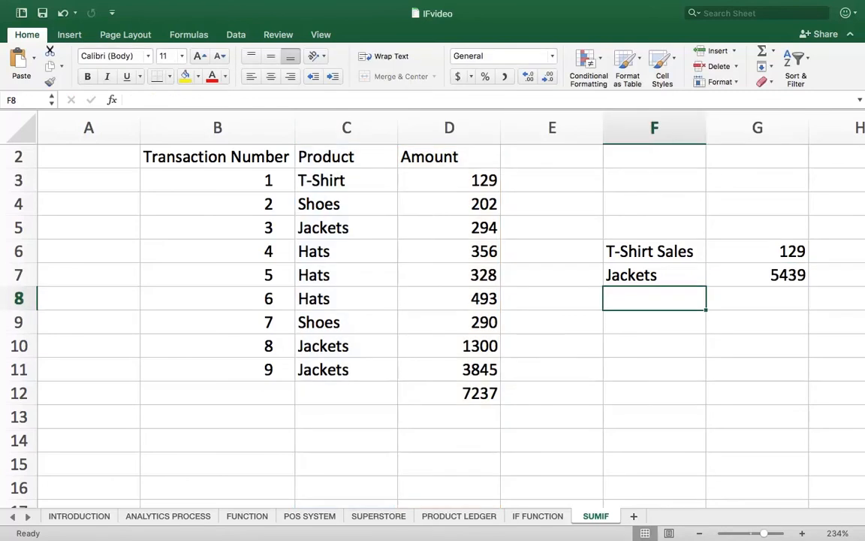
{"action": "left_click", "coordinate": [449, 227]}
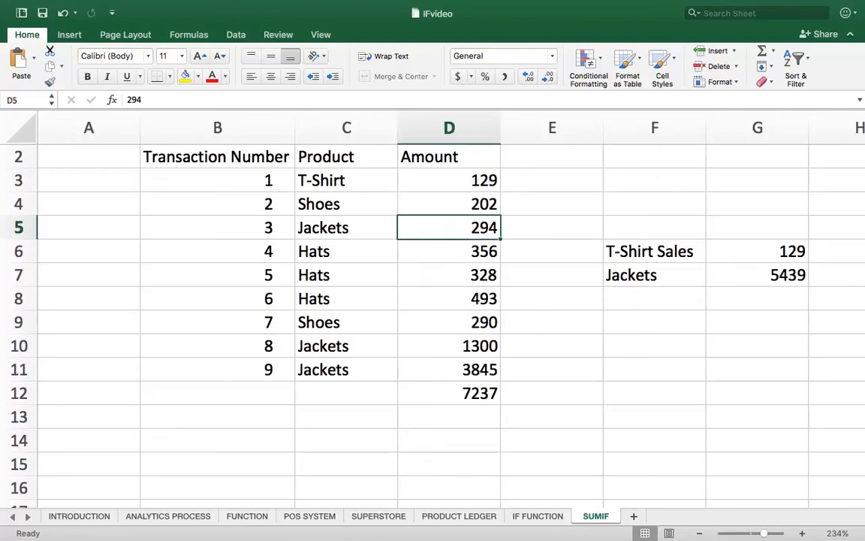
{"action": "left_click", "coordinate": [449, 346]}
{"action": "left_click", "coordinate": [449, 370]}
{"action": "left_click", "coordinate": [757, 275]}
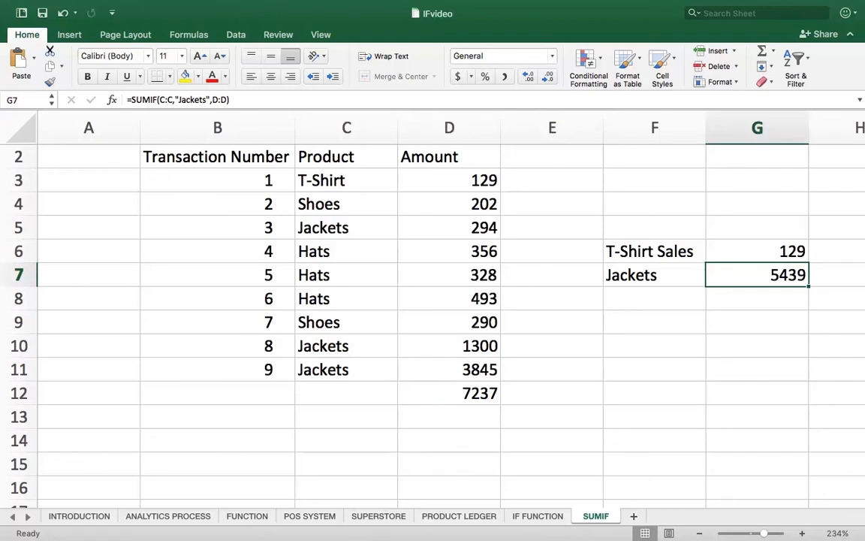
{"action": "left_click", "coordinate": [654, 298]}
{"action": "left_click", "coordinate": [654, 322]}
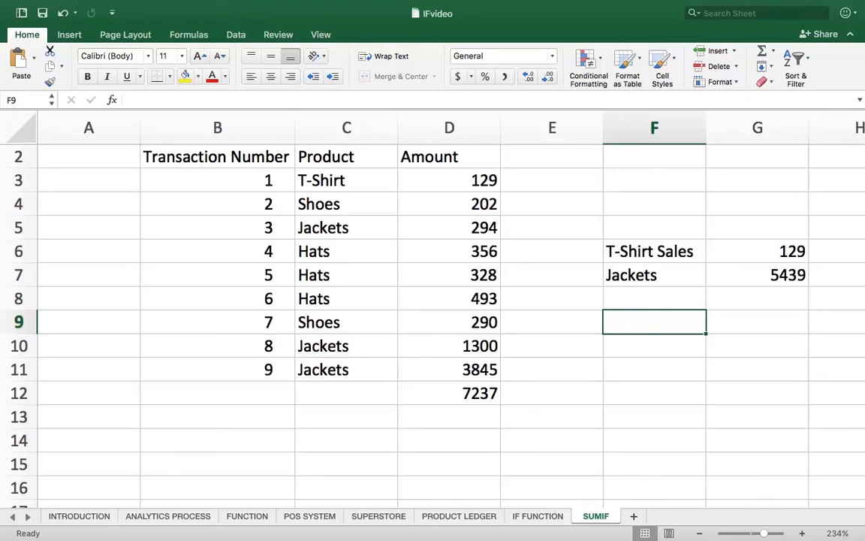
{"action": "type", "text": "=Count"}
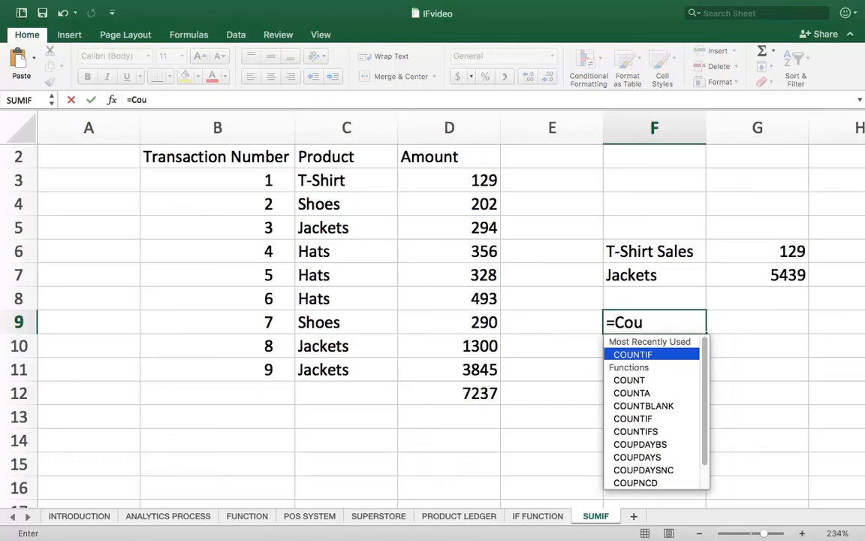
{"action": "key", "text": "BackSpace"}
{"action": "key", "text": "BackSpace"}
{"action": "key", "text": "BackSpace"}
{"action": "key", "text": "BackSpace"}
{"action": "key", "text": "BackSpace"}
{"action": "key", "text": "BackSpace"}
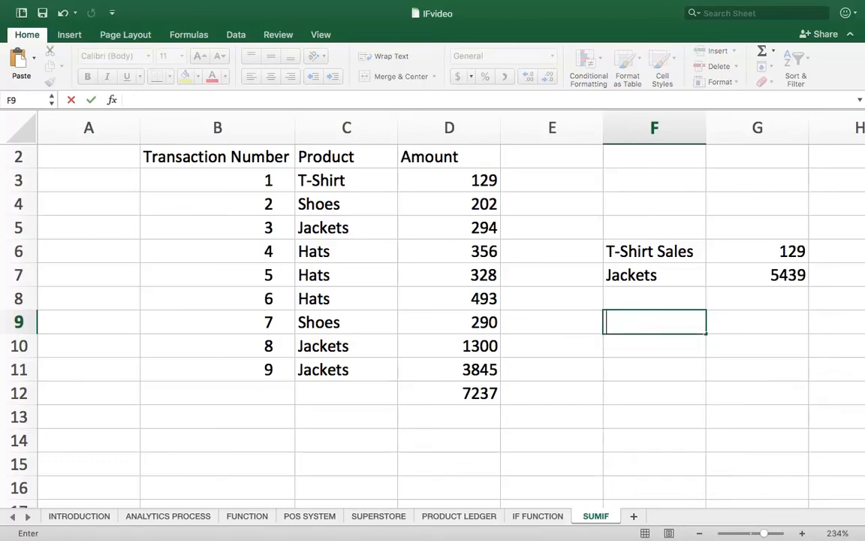
Enter the label "#of Hat Trans" in F9, leaving a blank row below the Jackets total
{"action": "type", "text": "#of "}
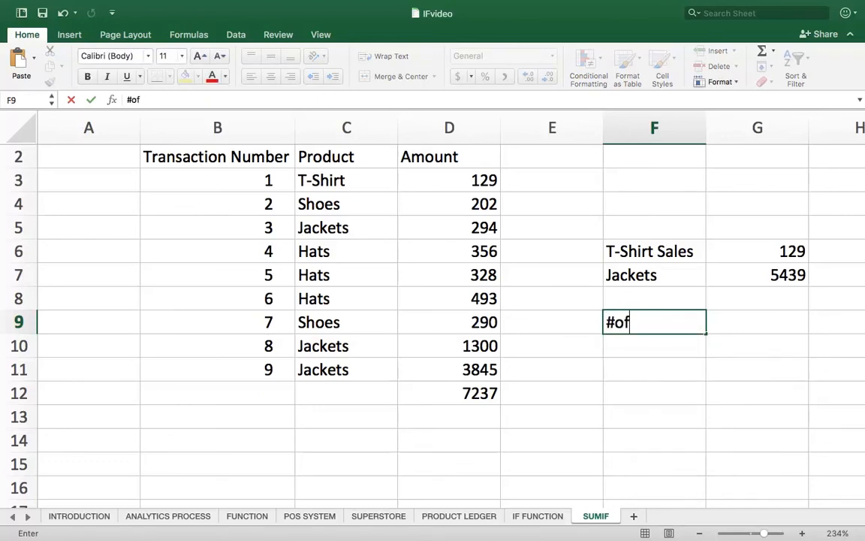
{"action": "type", "text": "Hat Transa"}
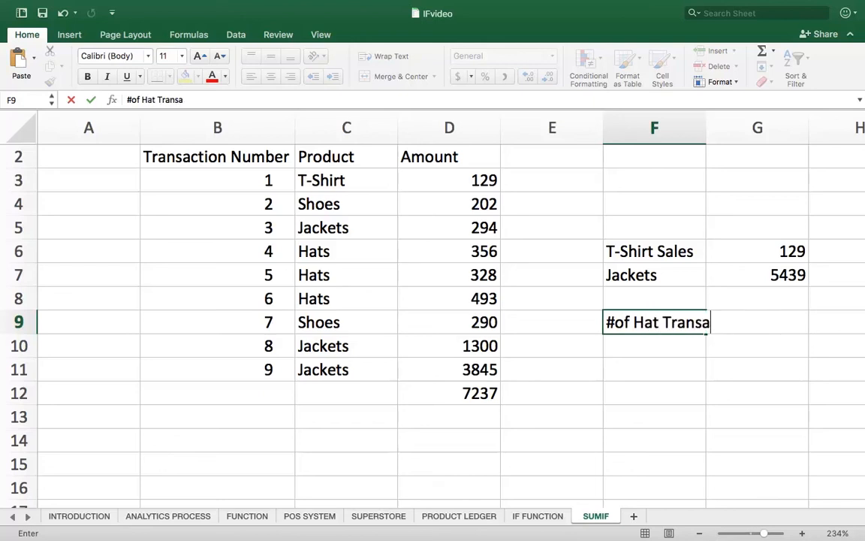
{"action": "key", "text": "BackSpace"}
{"action": "key", "text": "Tab"}
Enter a COUNTIF formula in G9 with range C:C and criterion "Hats", and check it against the Hats rows
{"action": "type", "text": "="}
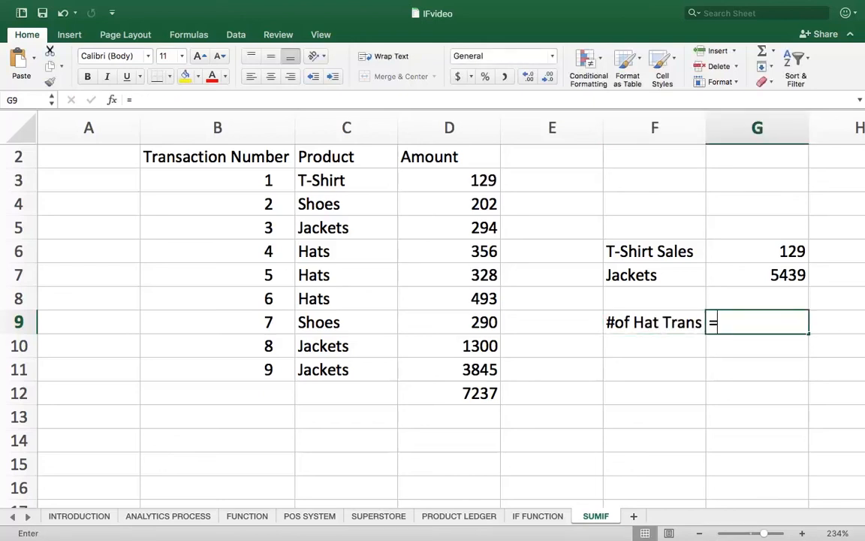
{"action": "type", "text": "Countif("}
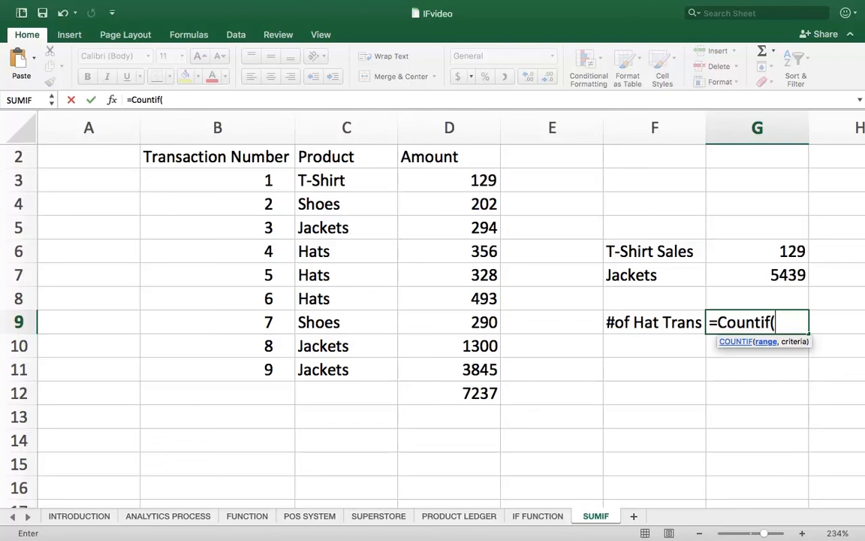
{"action": "left_click", "coordinate": [346, 128]}
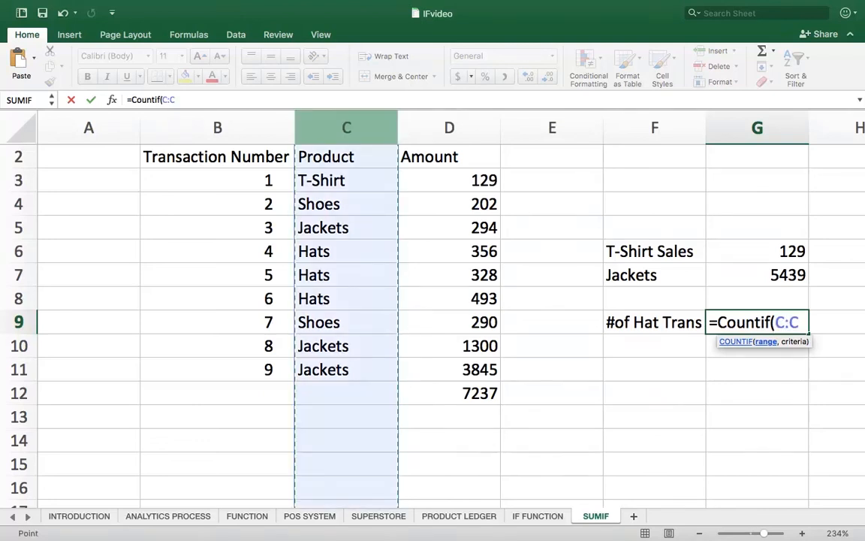
{"action": "type", "text": ",\"H"}
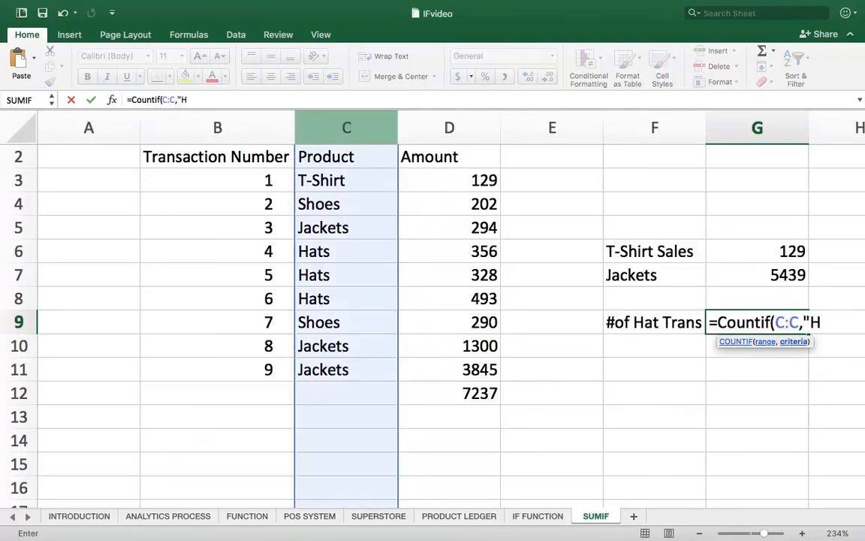
{"action": "type", "text": "ats\")"}
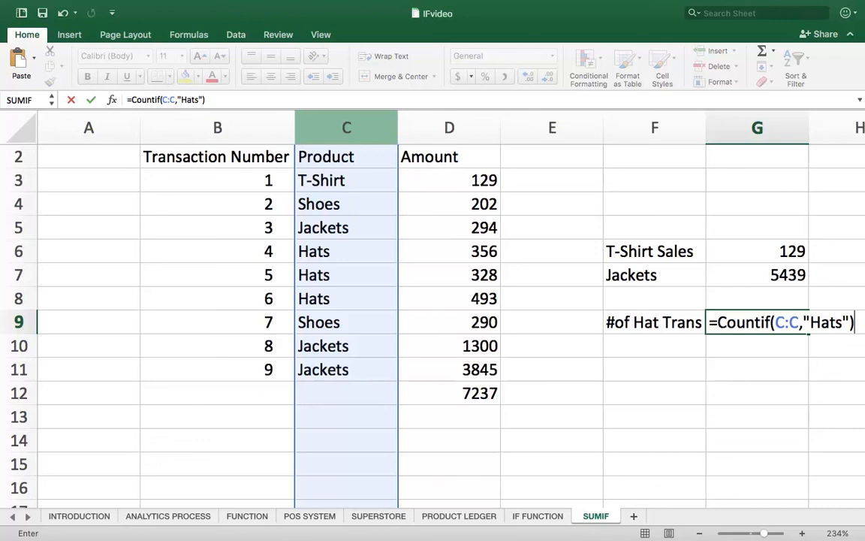
{"action": "key", "text": "Return"}
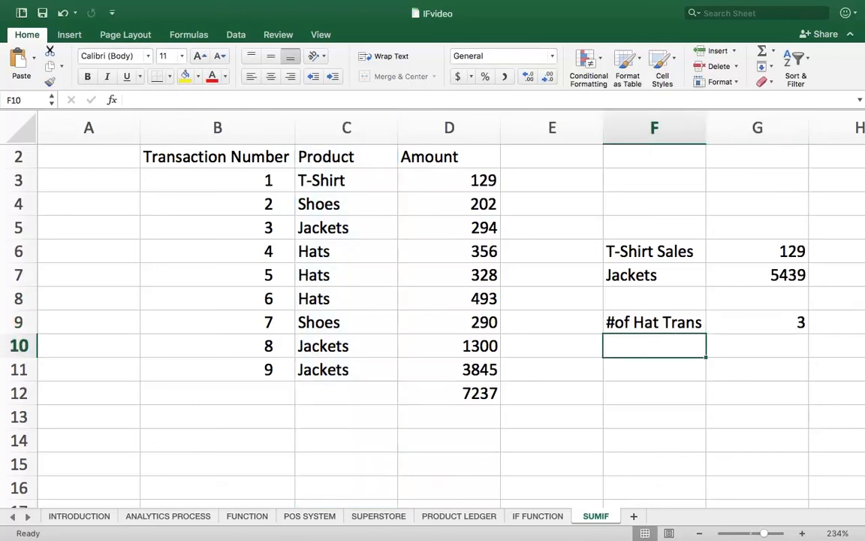
{"action": "left_click", "coordinate": [346, 251]}
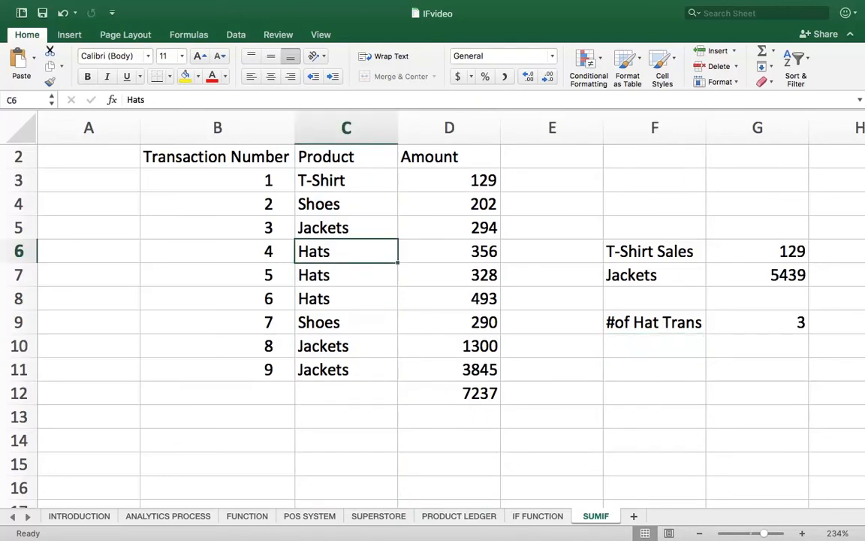
{"action": "left_click", "coordinate": [347, 275]}
{"action": "left_click", "coordinate": [346, 299]}
{"action": "left_click", "coordinate": [757, 322]}
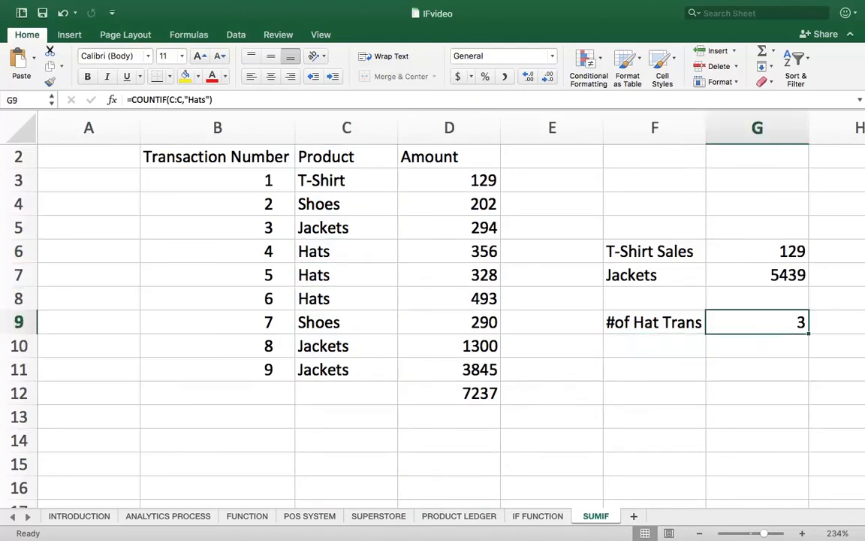